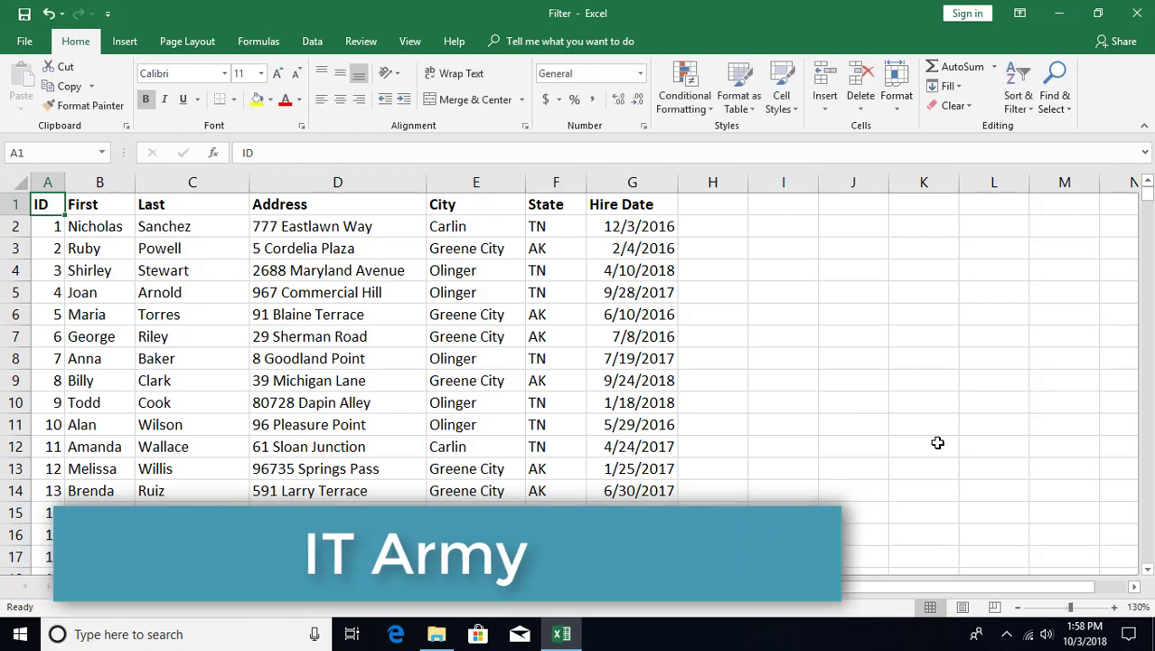
Step: Turn on AutoFilter for the Employees table with the Data tab's Filter command
key("Escape")
scroll(937, 442, "up", 4)
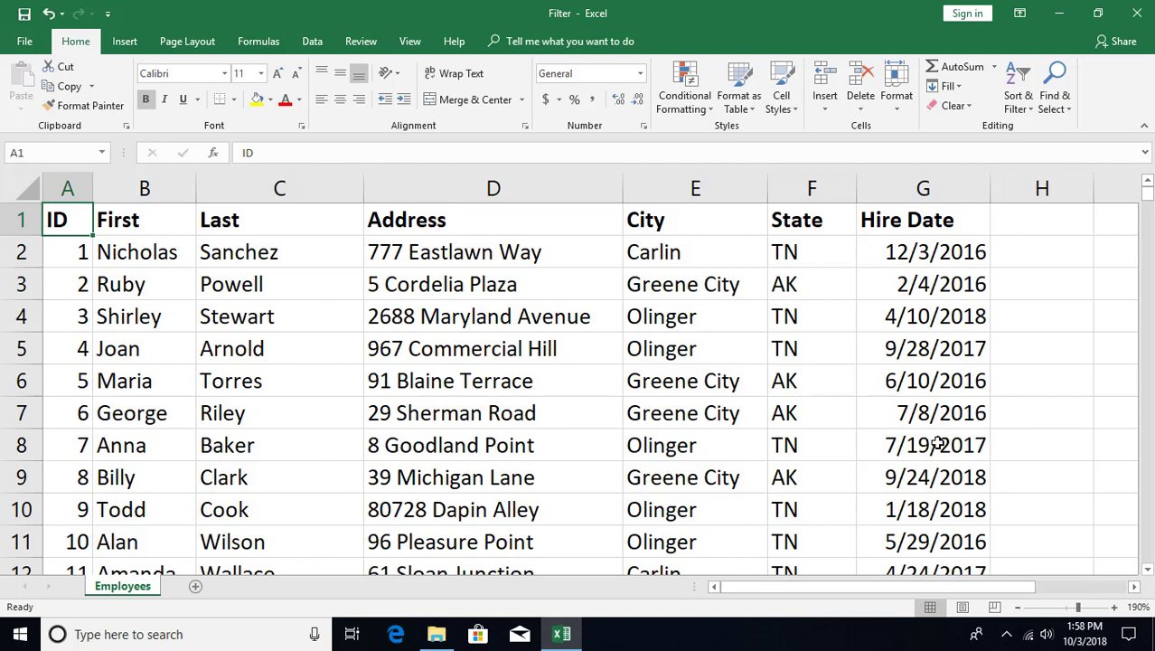
left_click(800, 415)
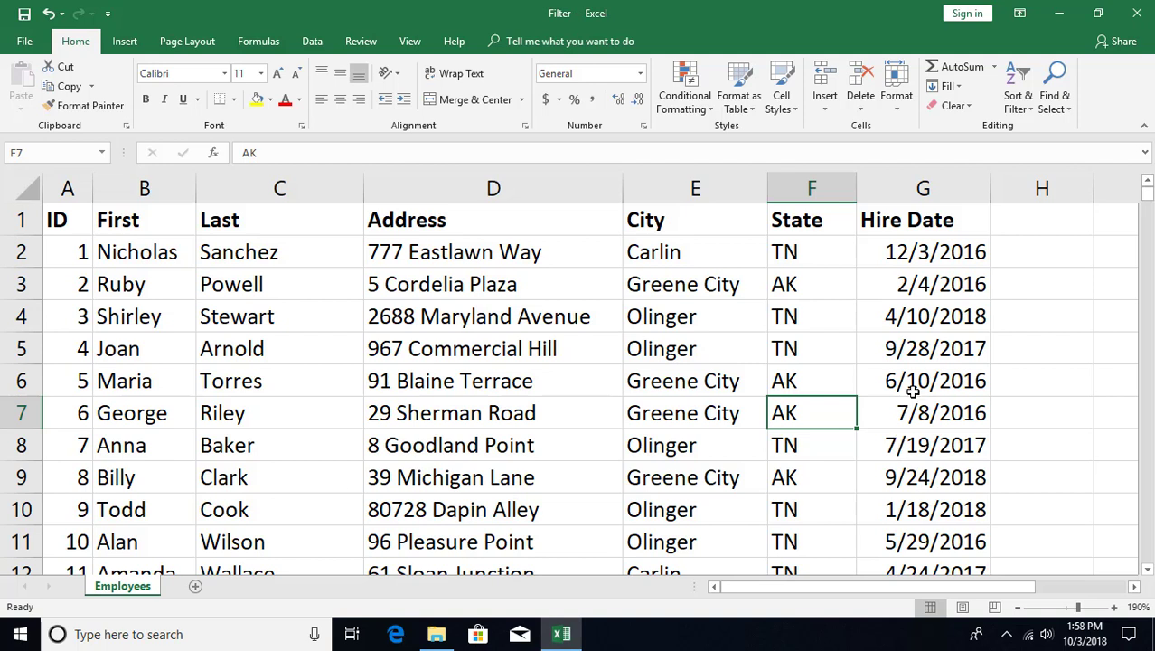
left_click(1020, 107)
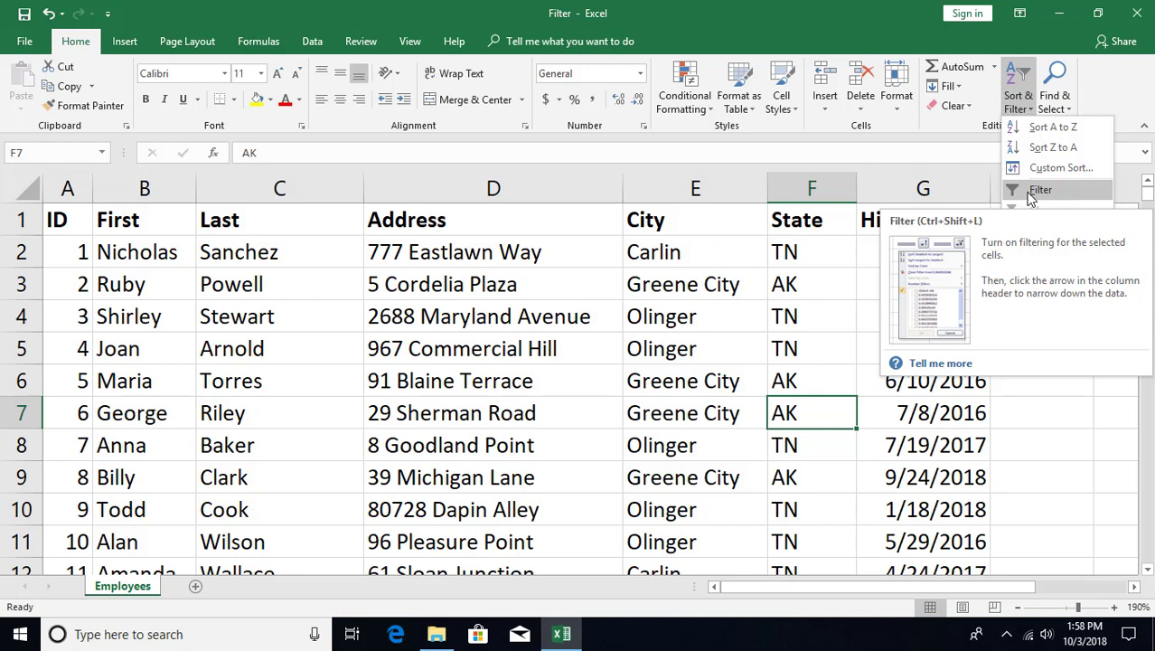
left_click(312, 42)
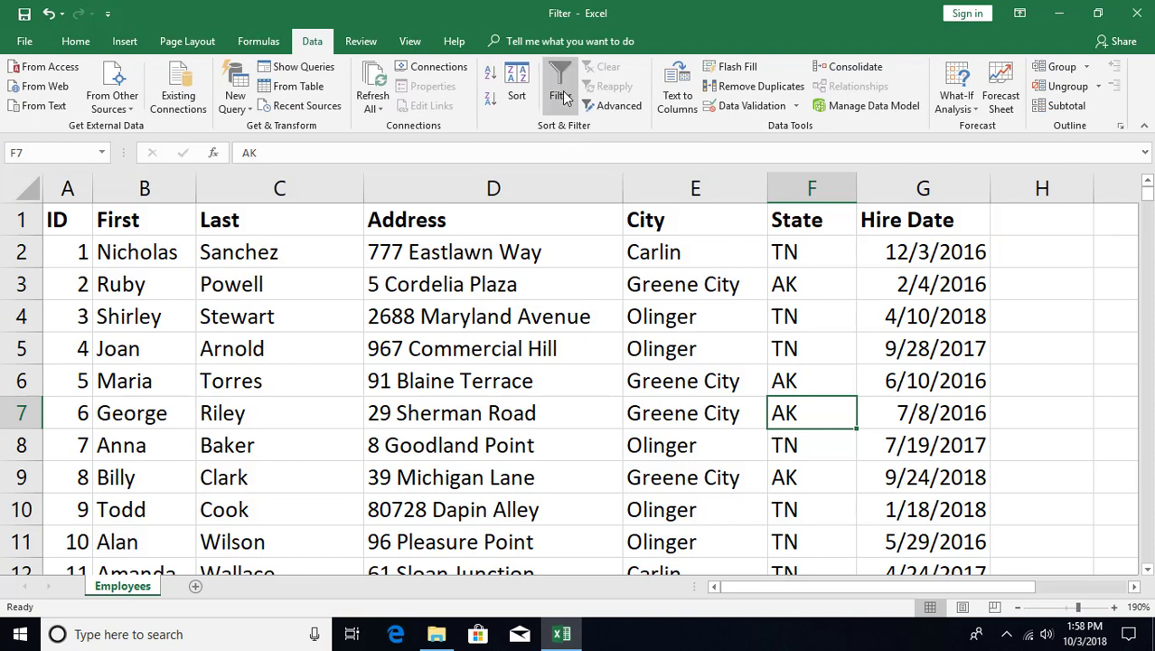
left_click(560, 94)
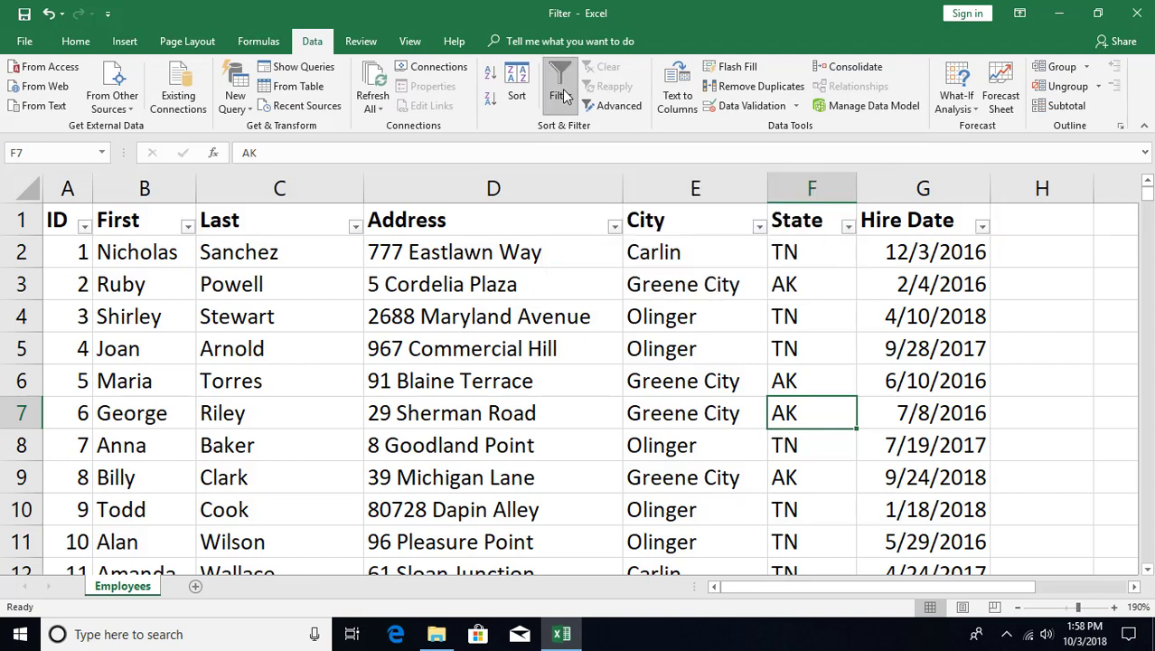
Step: Toggle AutoFilter off and back on with Ctrl+Shift+L, then show the Last column's filter list
left_click(354, 228)
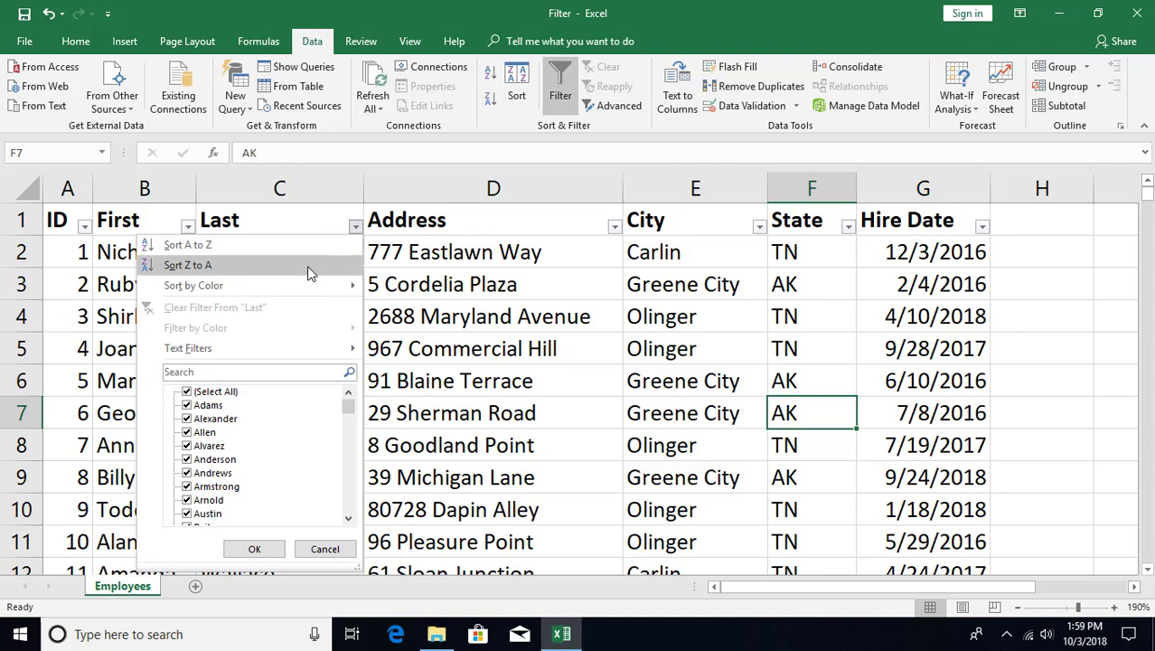
left_click(461, 266)
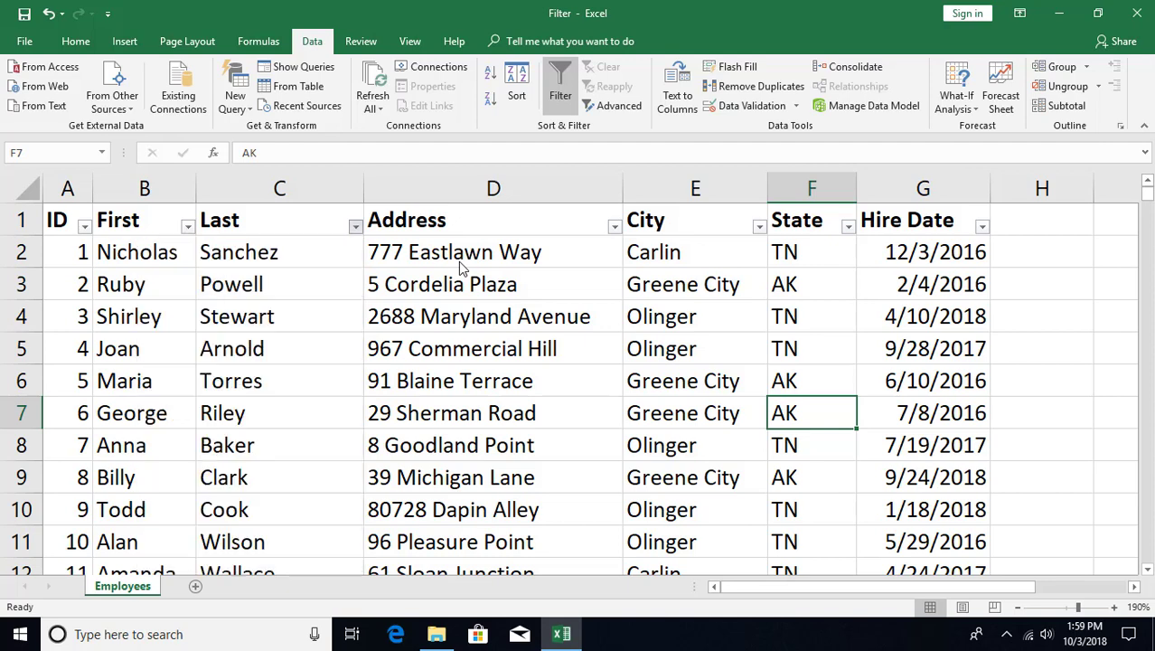
left_click(460, 260)
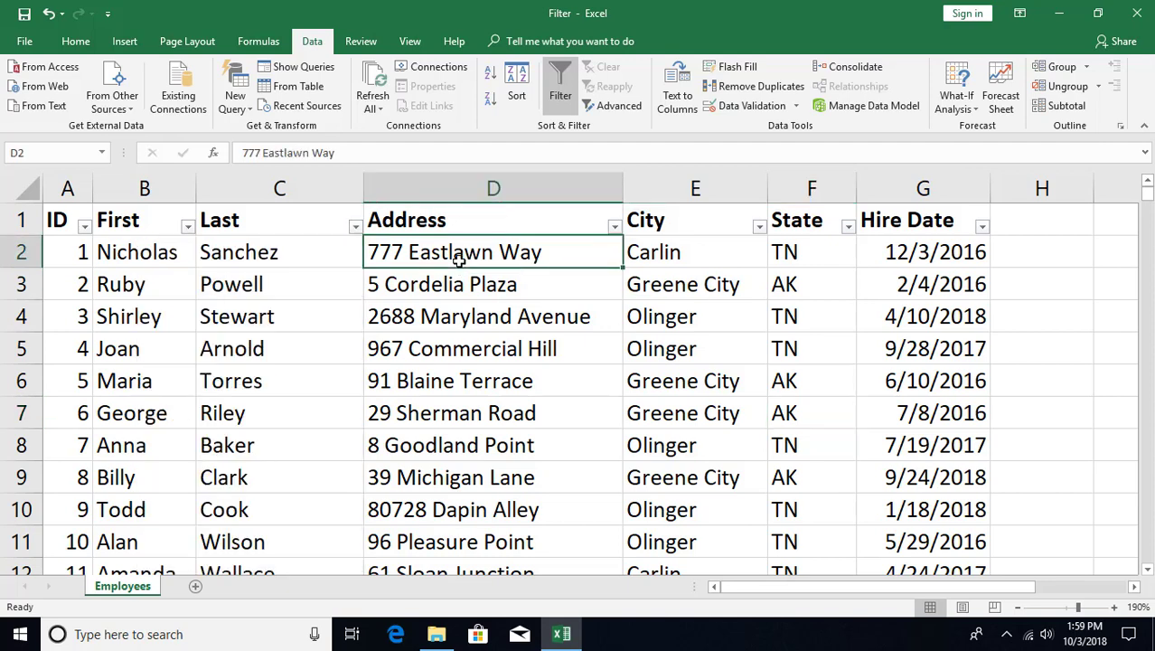
key("ctrl+shift+l")
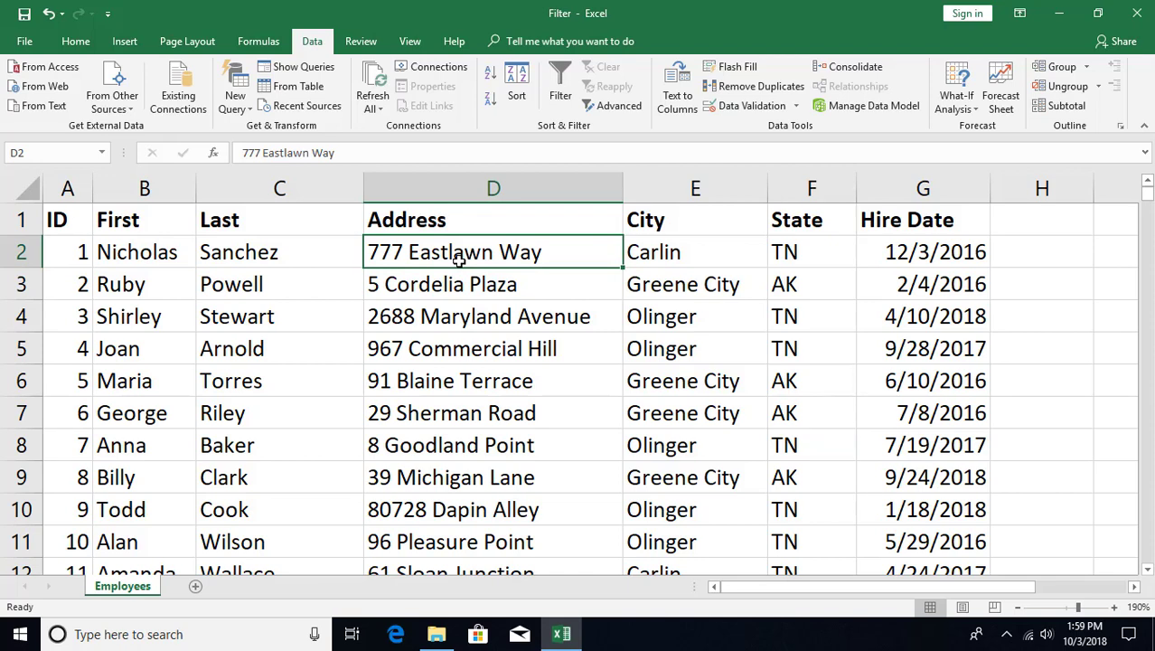
key("ctrl+shift+l")
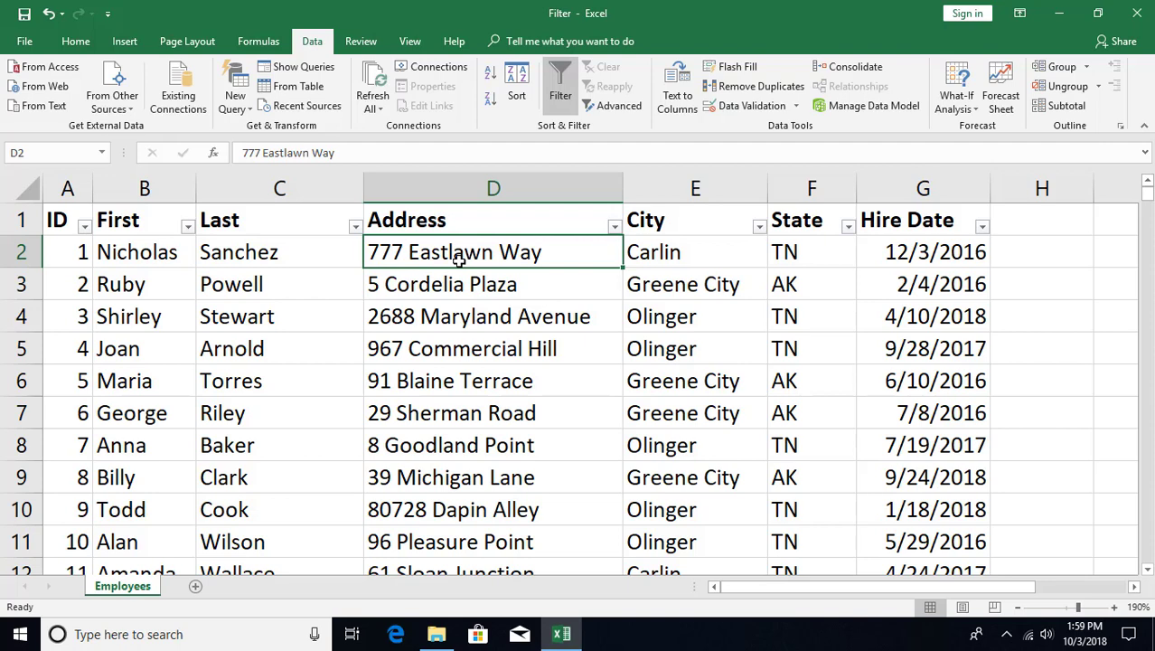
left_click(356, 227)
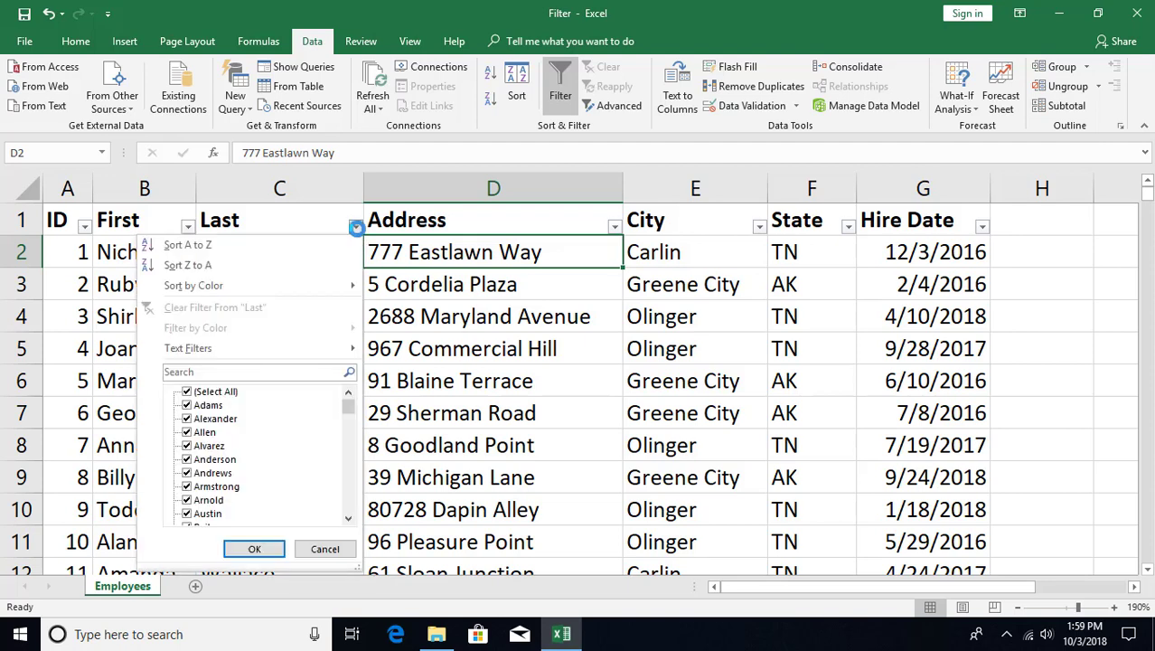
left_click(227, 373)
left_click(187, 392)
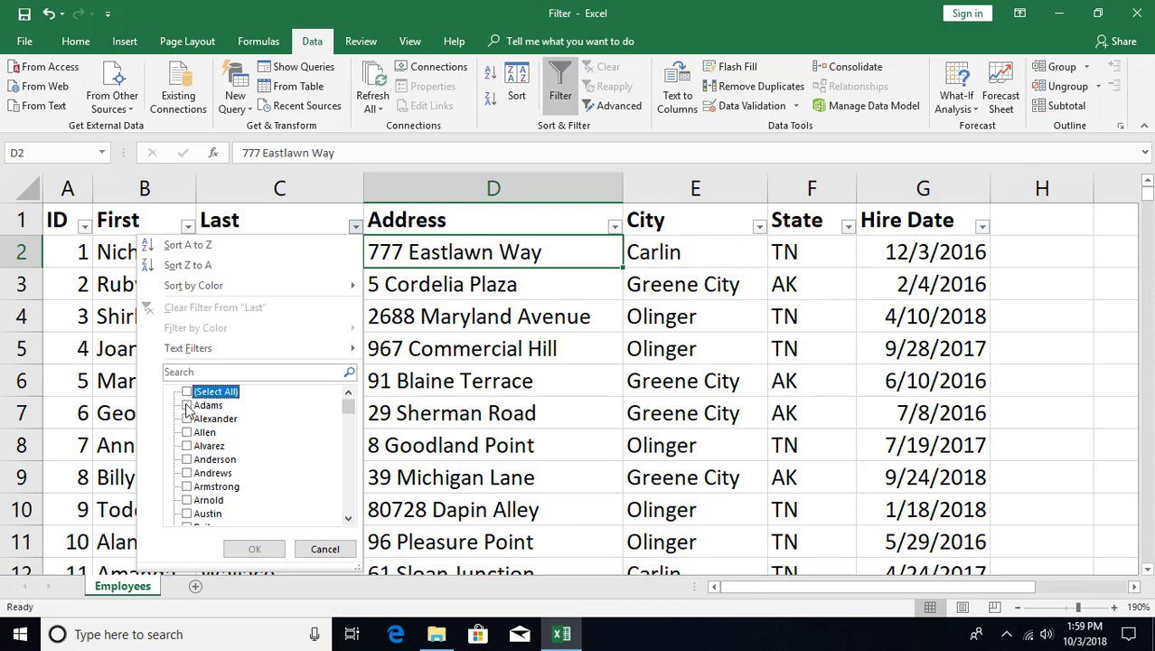
left_click(187, 406)
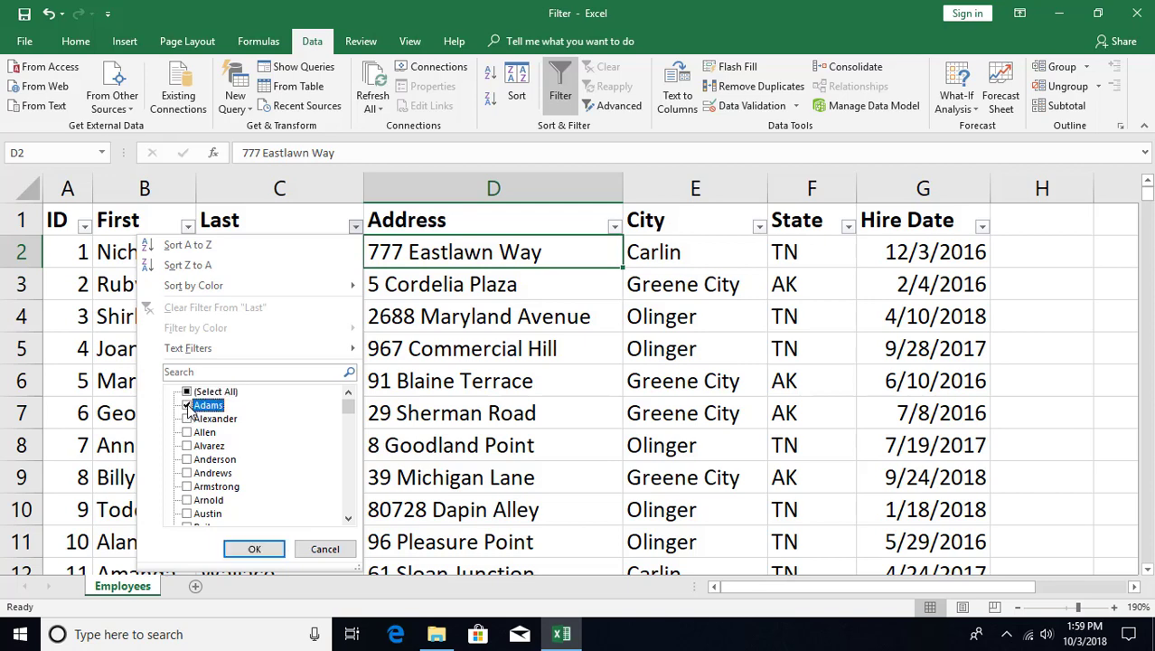
left_click(254, 549)
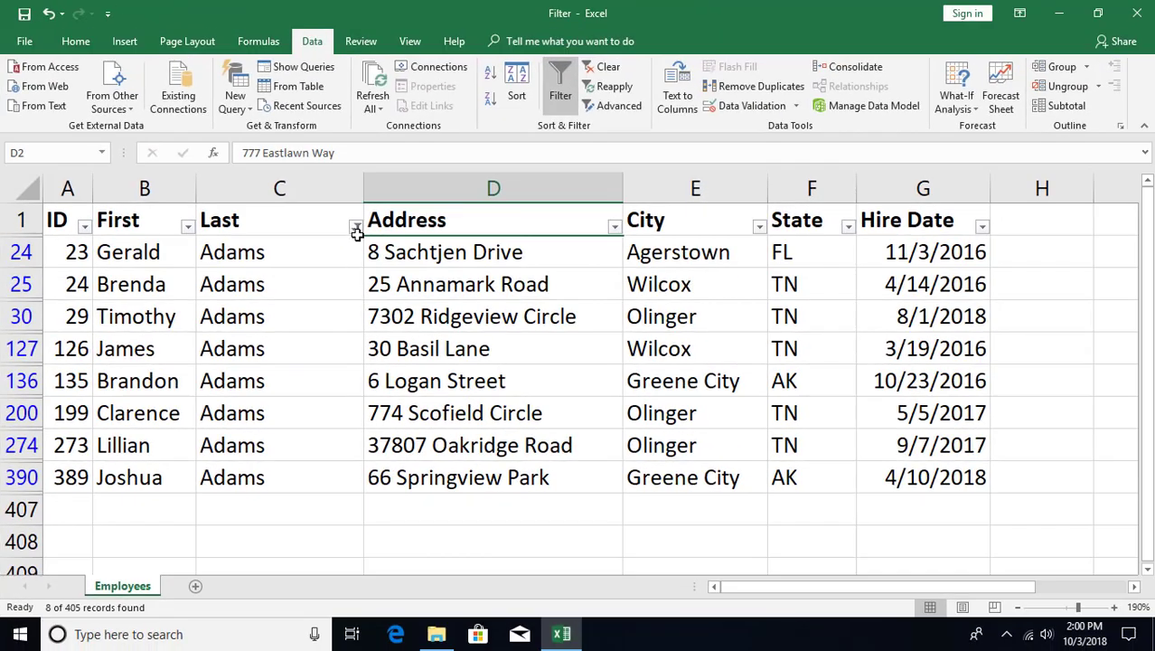
left_click(470, 174)
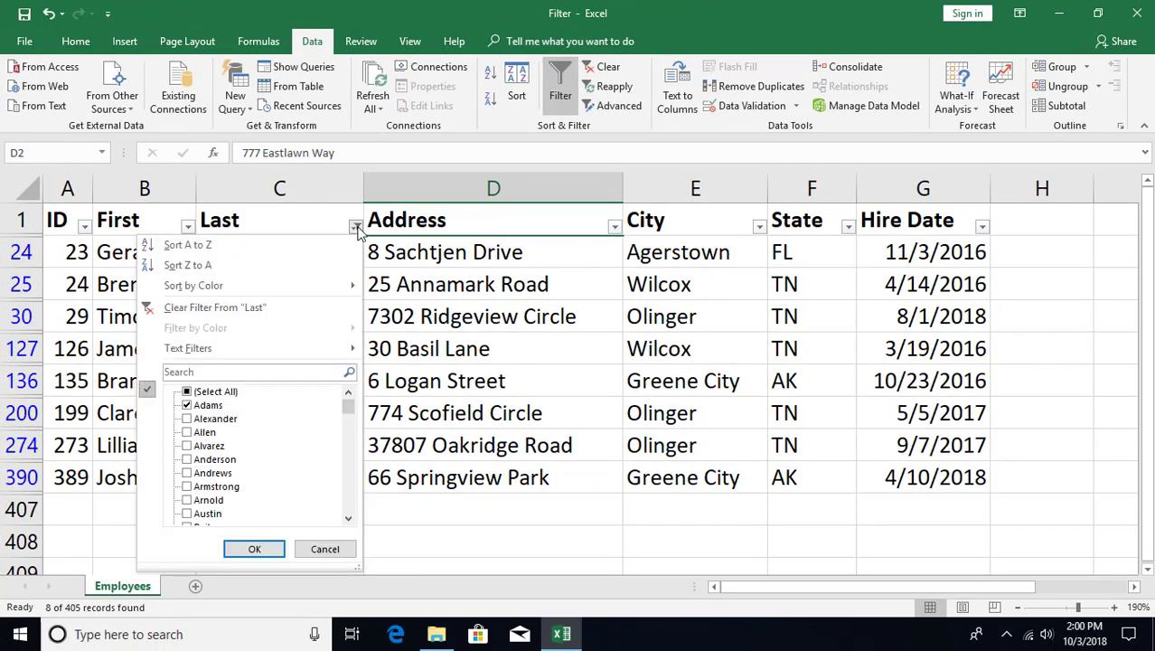
left_click(278, 317)
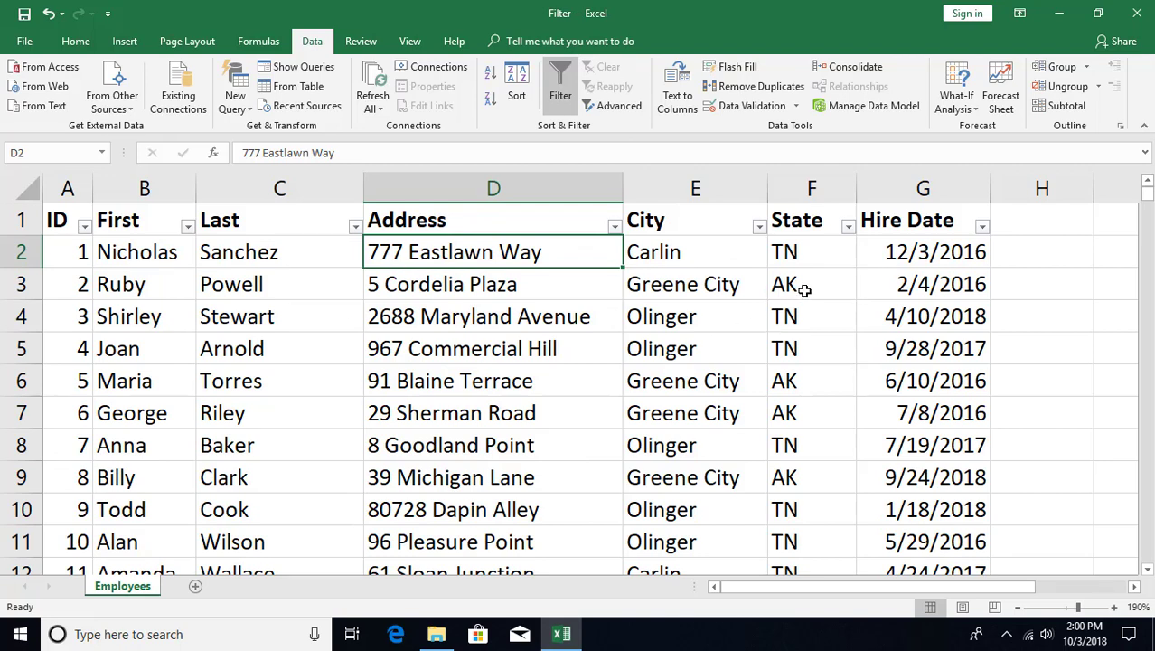
left_click(848, 226)
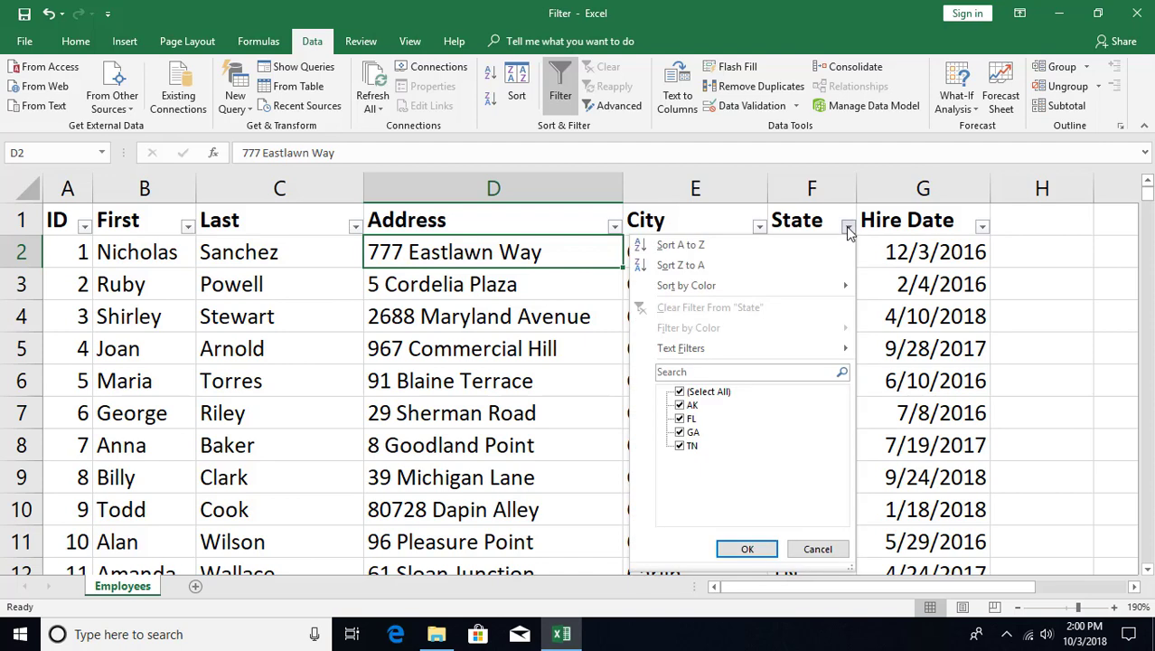
Step: Filter the State column to AK only, showing 145 of 405 records
left_click(679, 391)
left_click(680, 405)
left_click(744, 549)
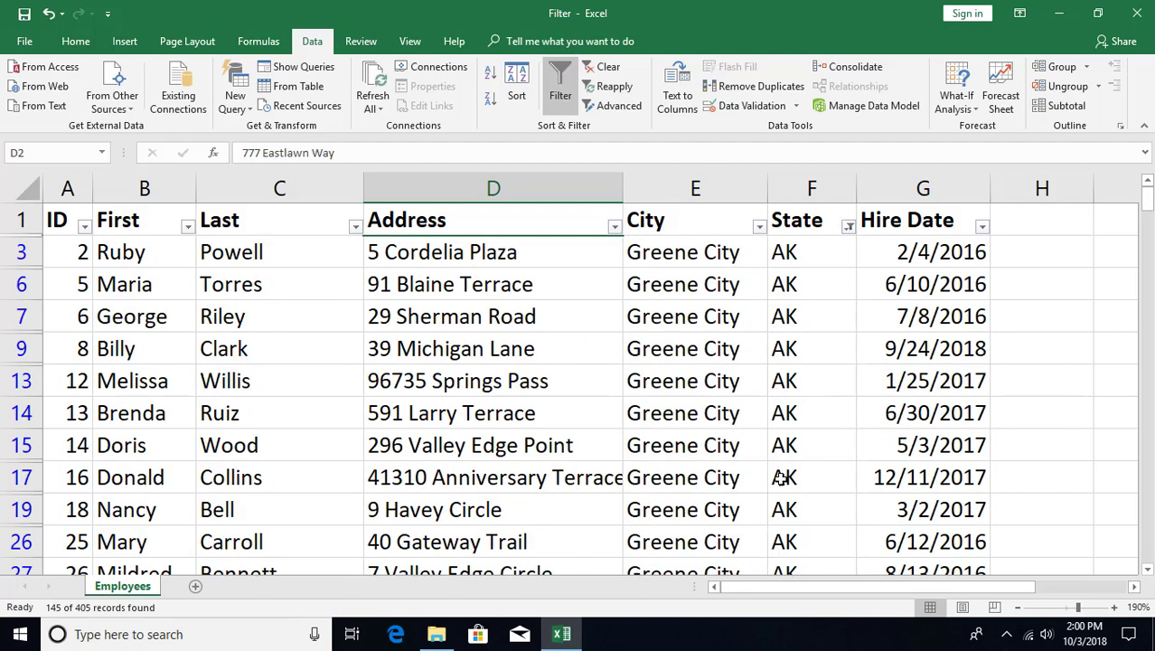
Step: Change the State in cell F14 from AK to GA
left_click(580, 408)
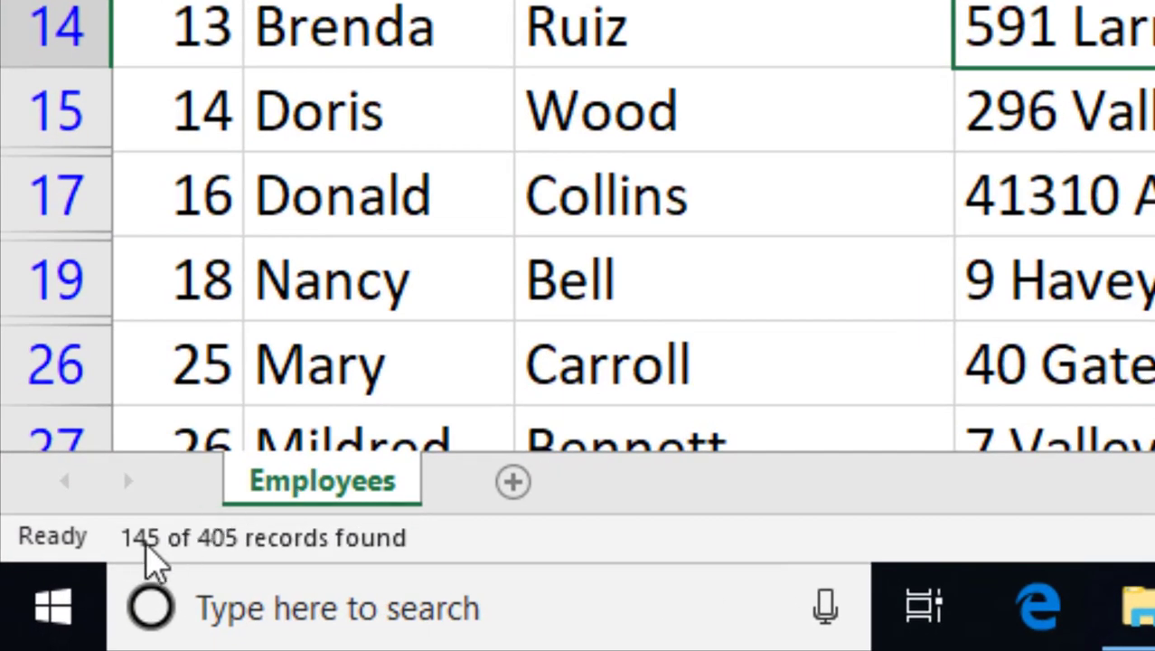
mouse_move(143, 567)
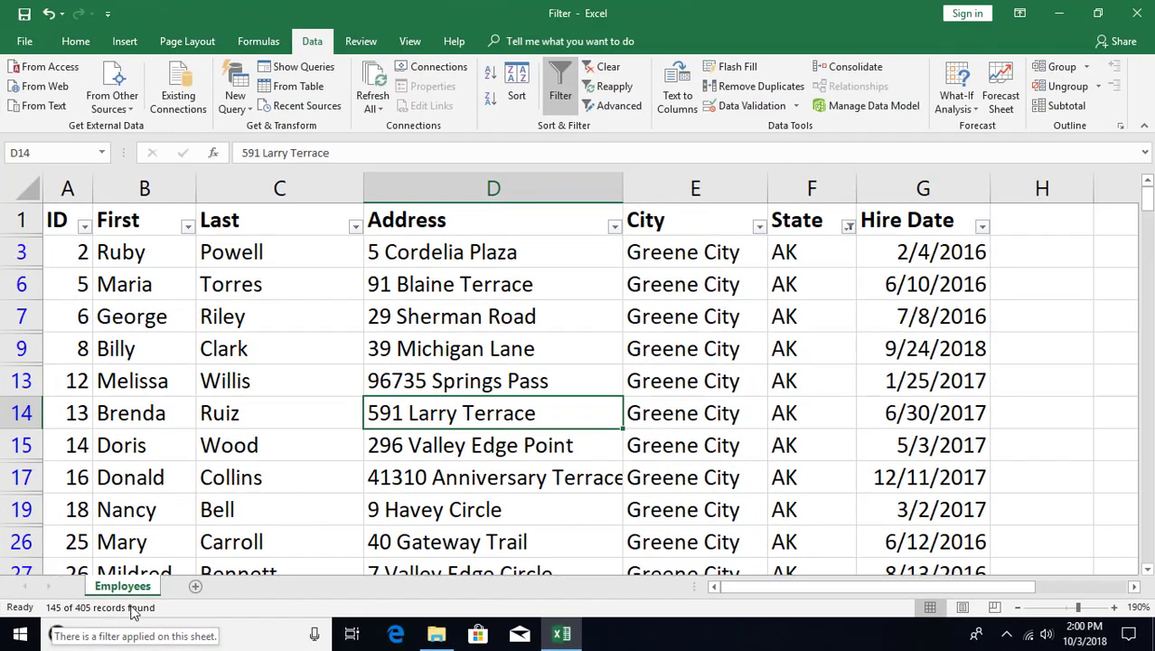
left_click(799, 415)
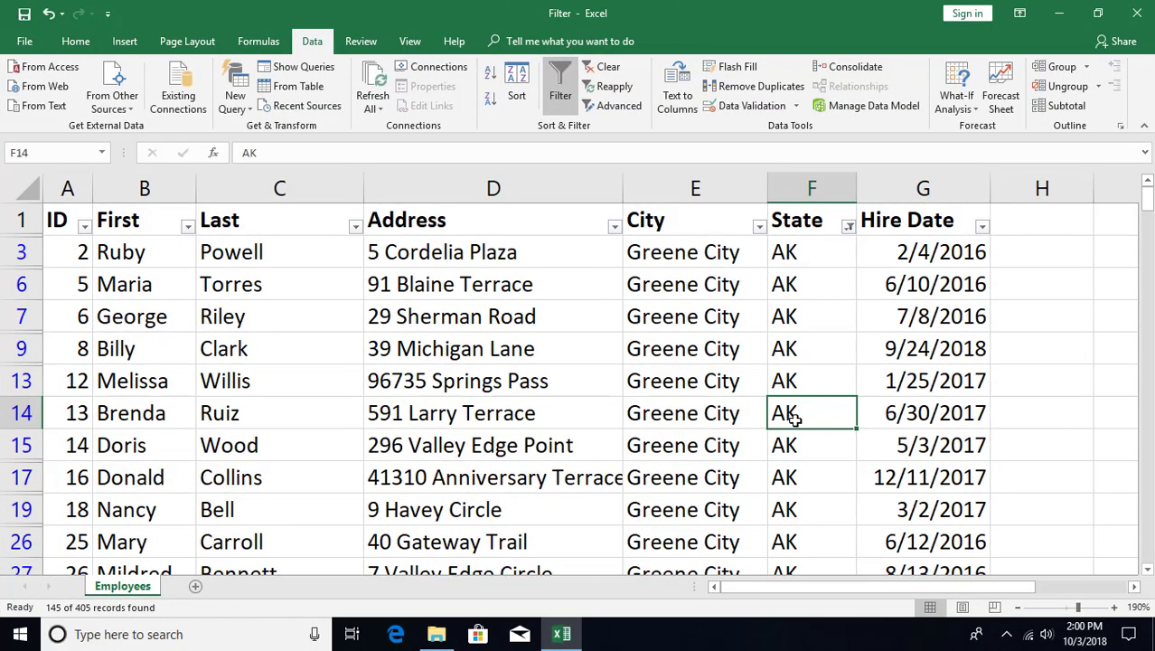
type("GA")
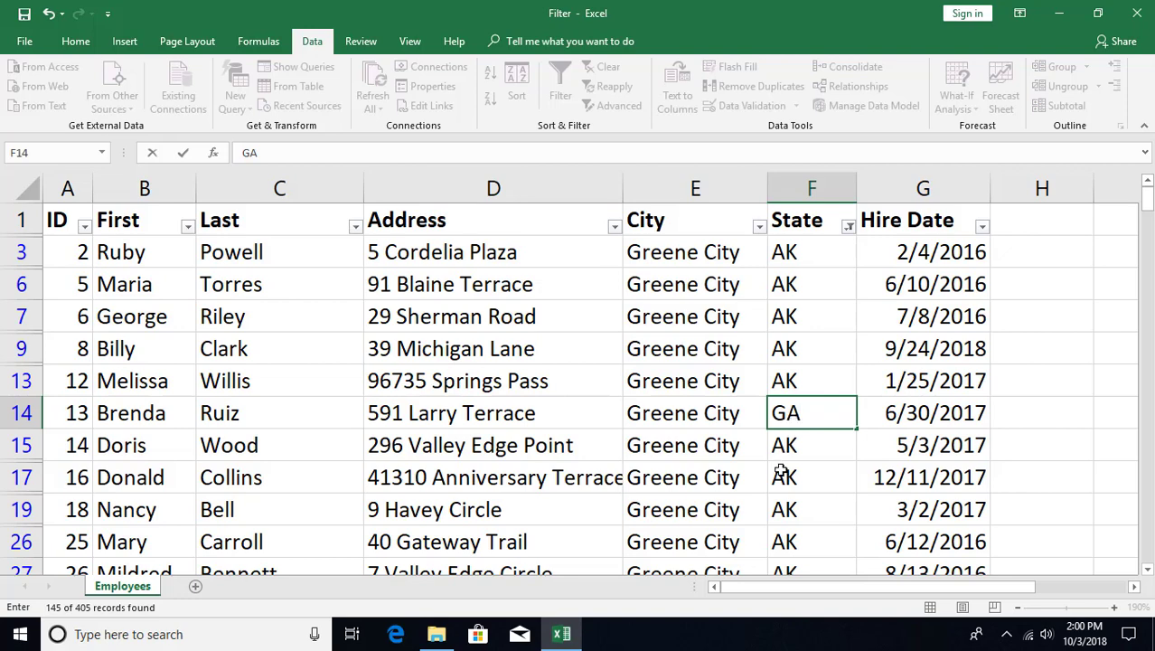
left_click(781, 471)
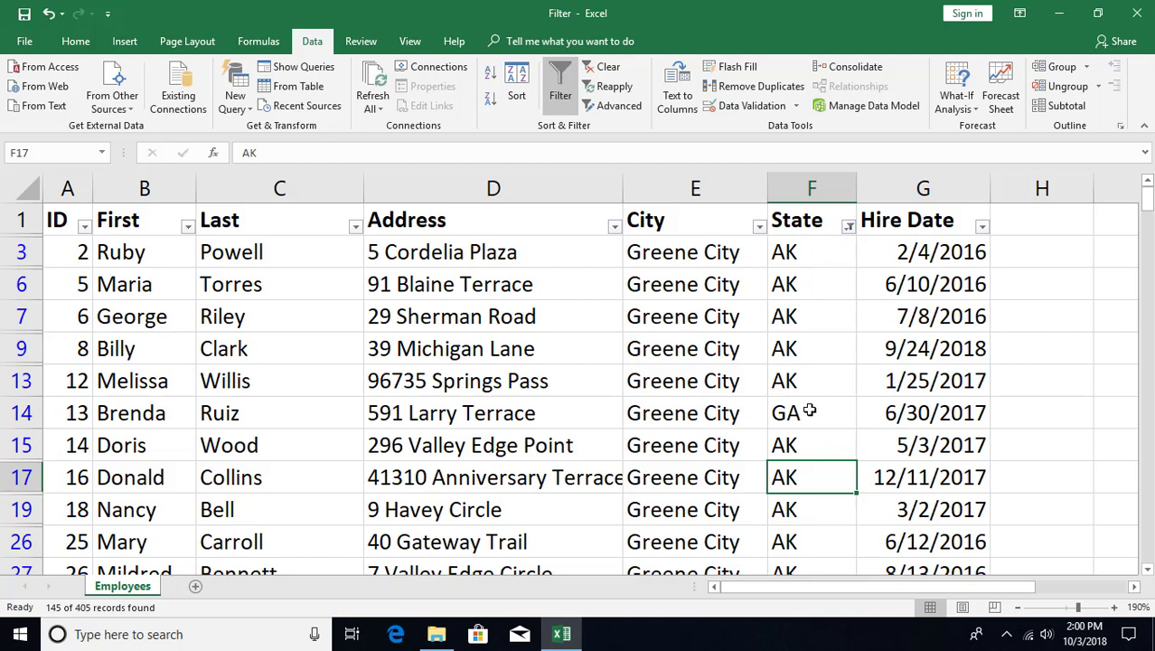
Step: Reapply the filter to hide the GA row, then clear the State filter to show every employee
left_click(613, 88)
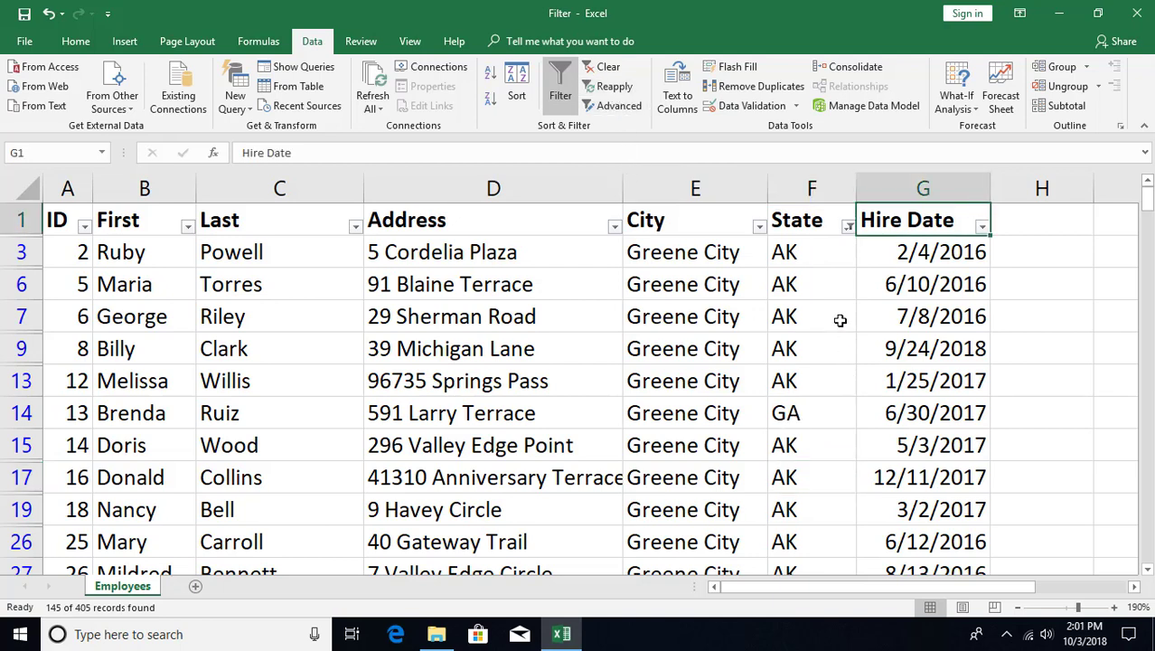
left_click(598, 87)
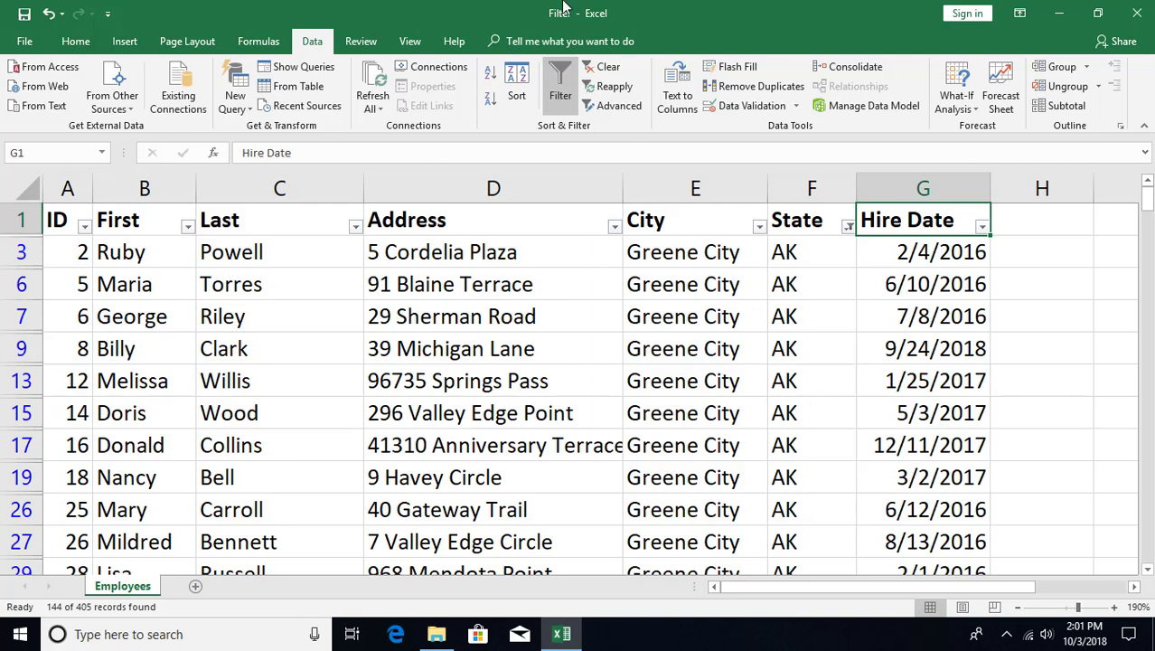
left_click(589, 76)
left_click(312, 345)
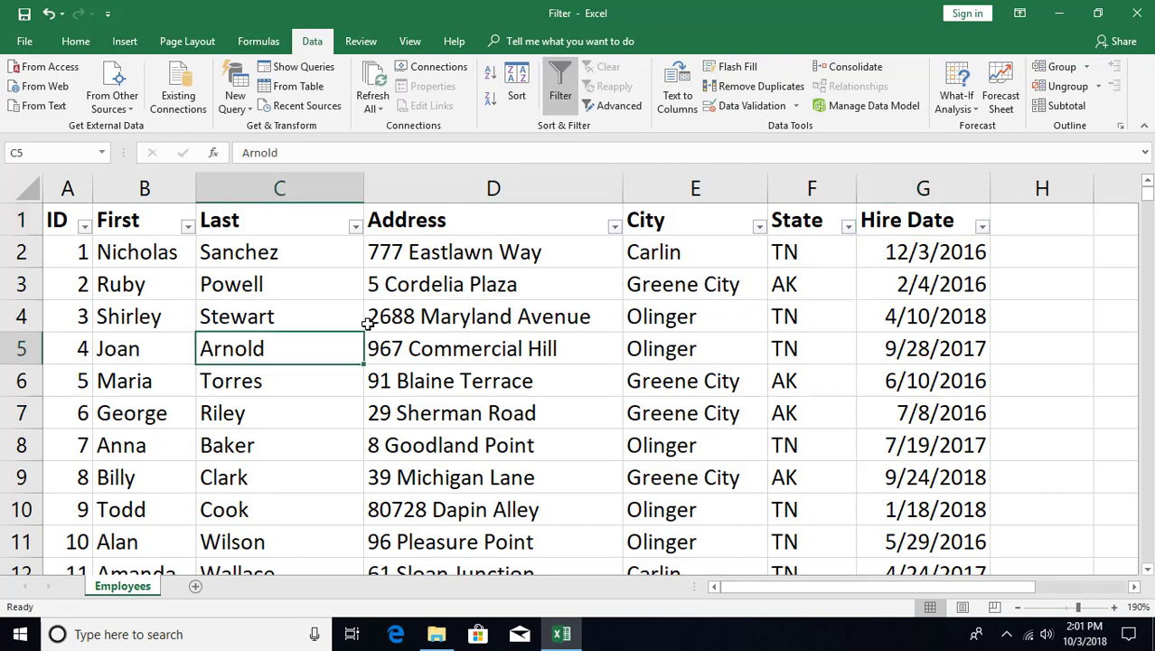
Step: Filter by the selected cell's value Cook in C10, leaving 9 of 405 records
left_click(273, 514)
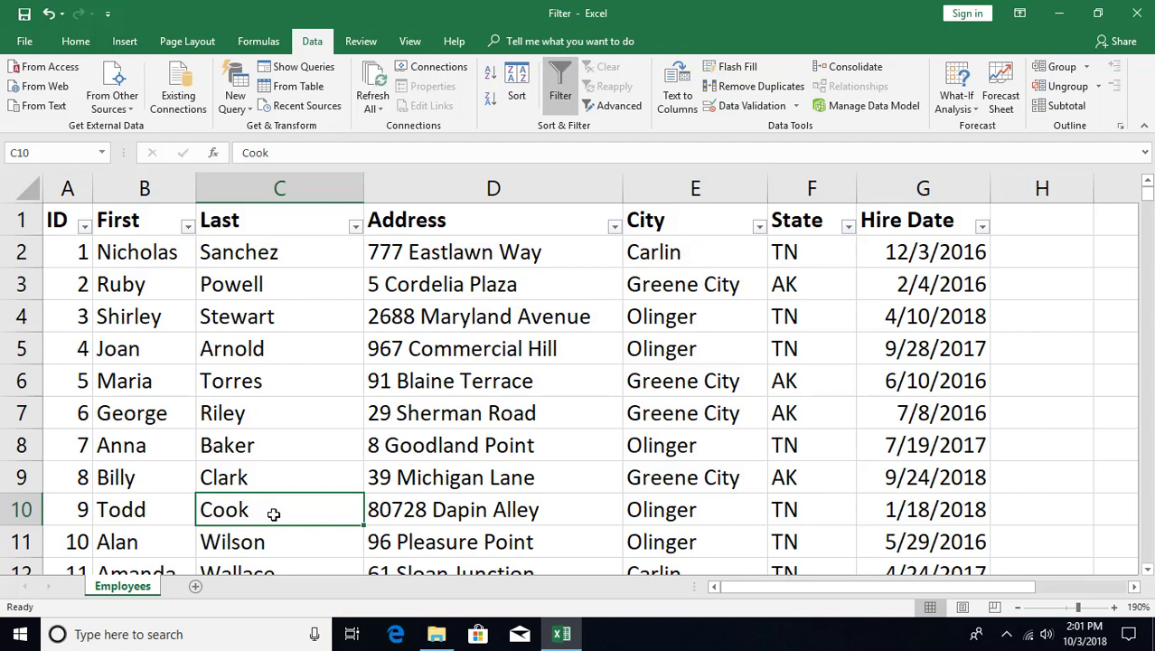
right_click(273, 513)
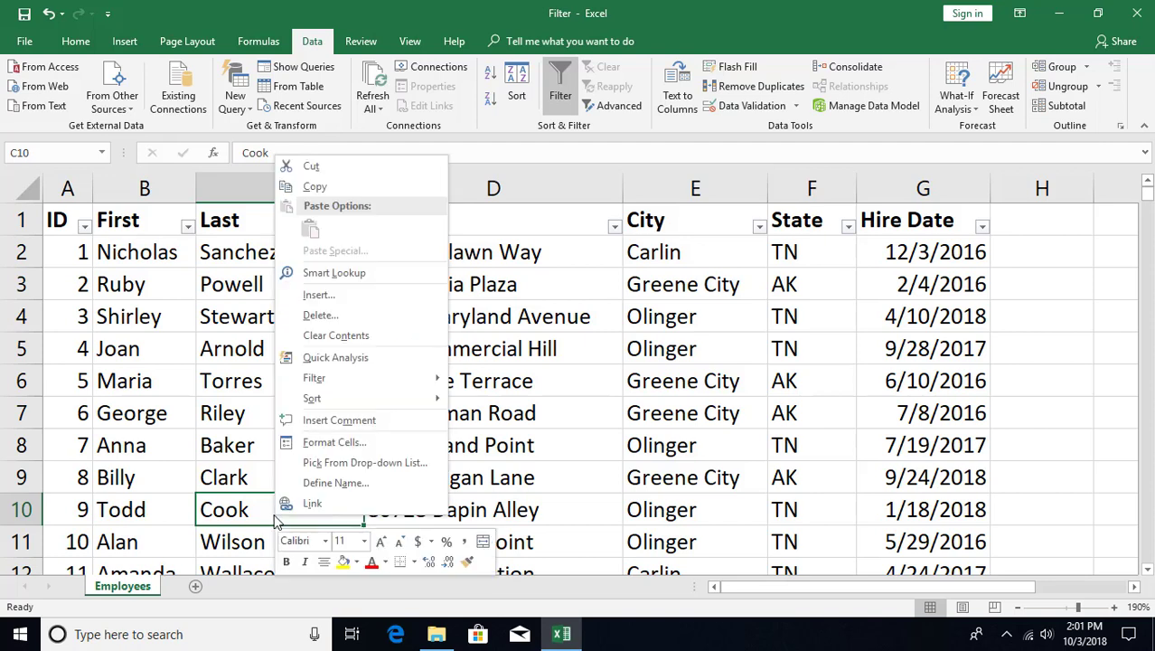
mouse_move(369, 379)
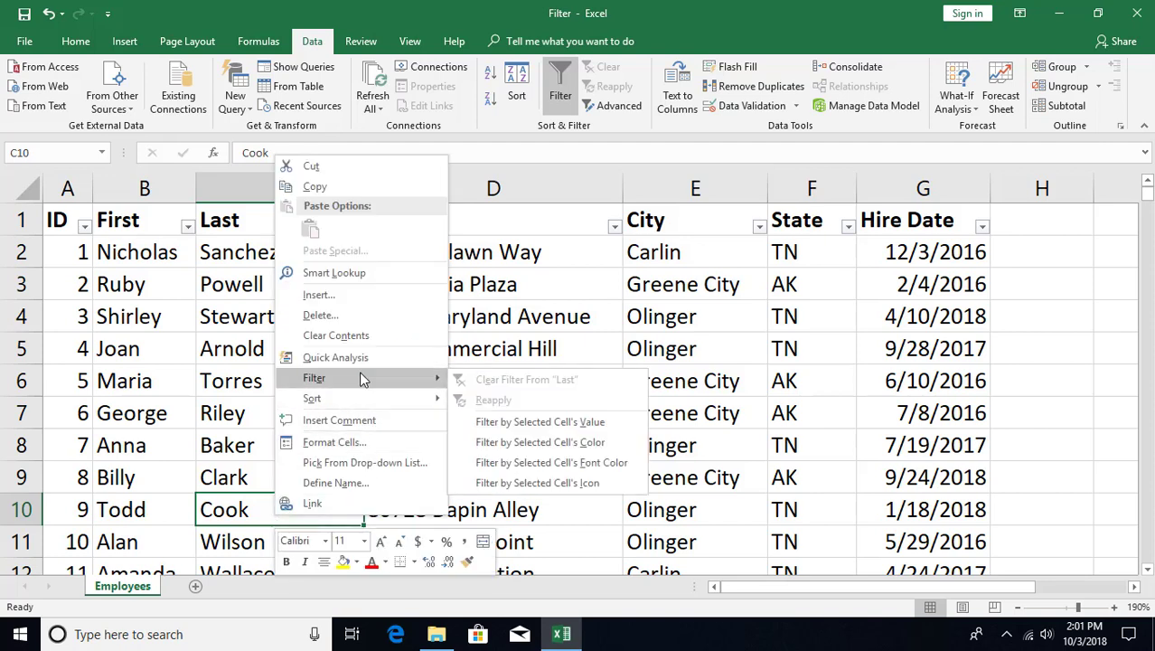
left_click(555, 424)
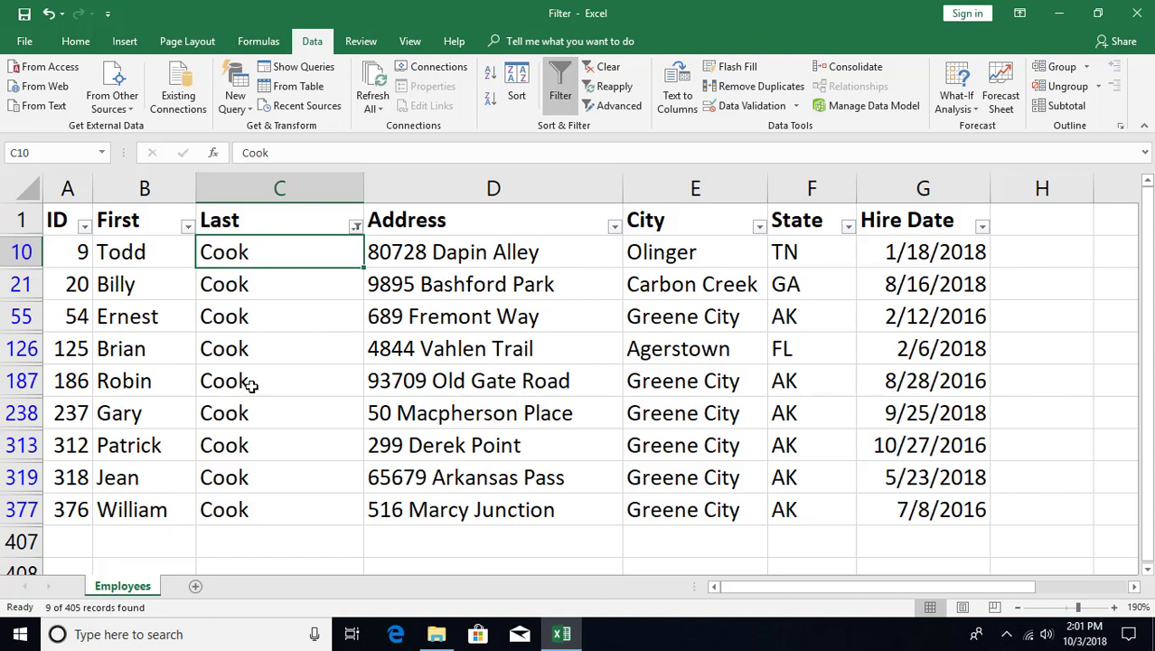
Step: Restrict the State filter to AK, leaving 6 Cook records
left_click(848, 227)
left_click(681, 393)
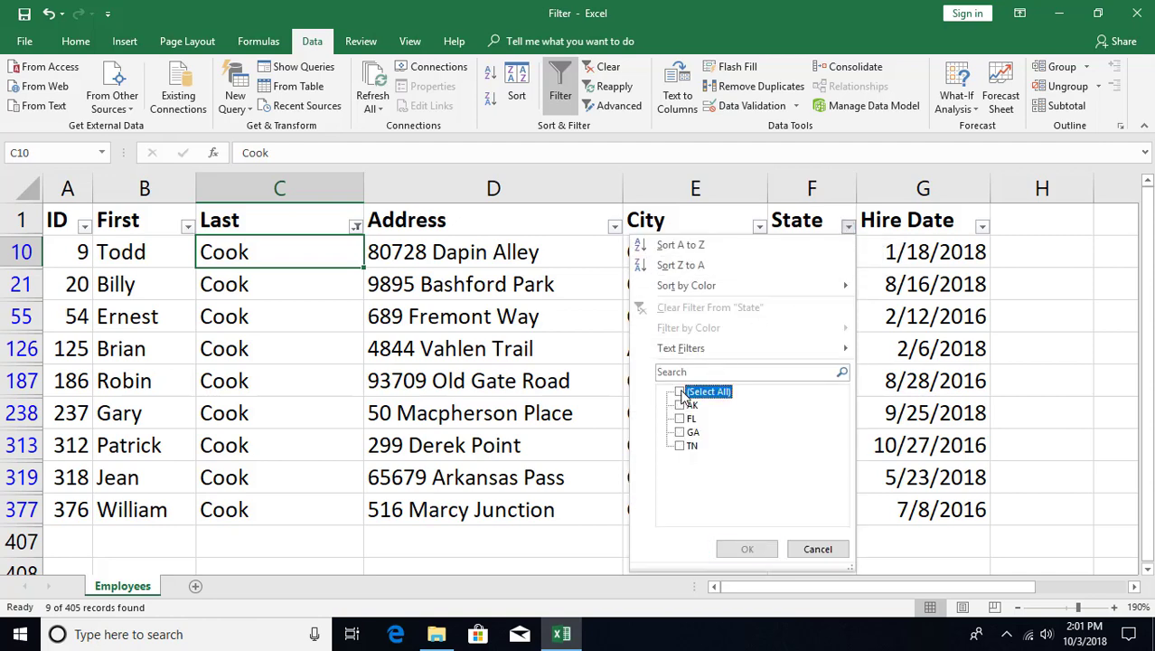
left_click(680, 404)
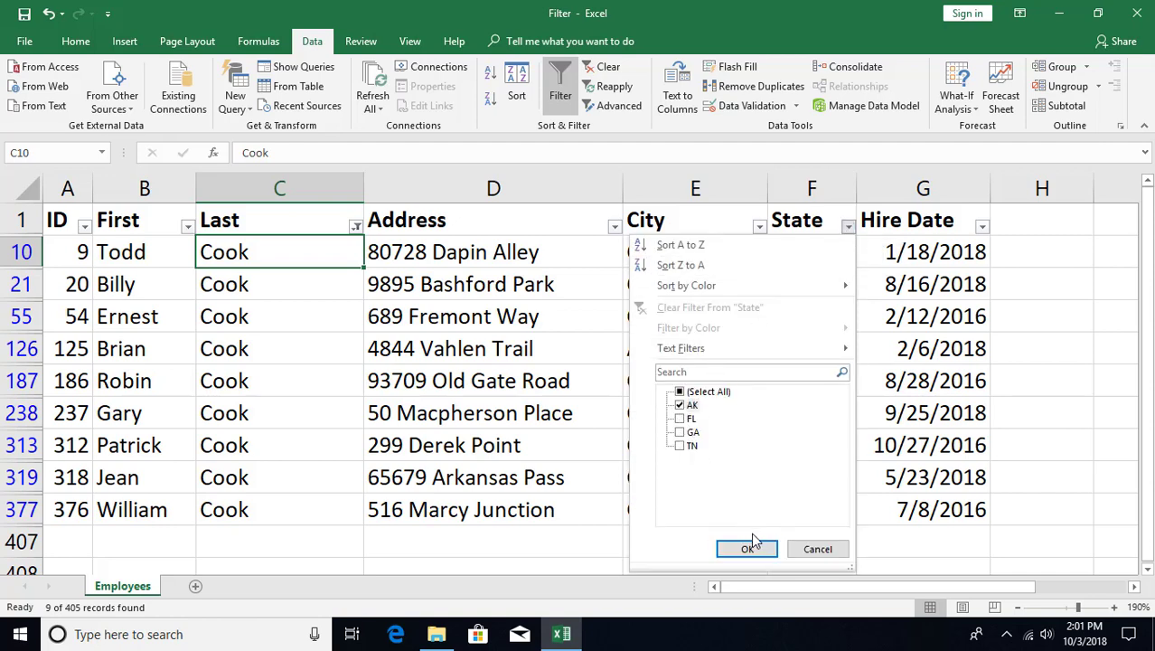
left_click(750, 546)
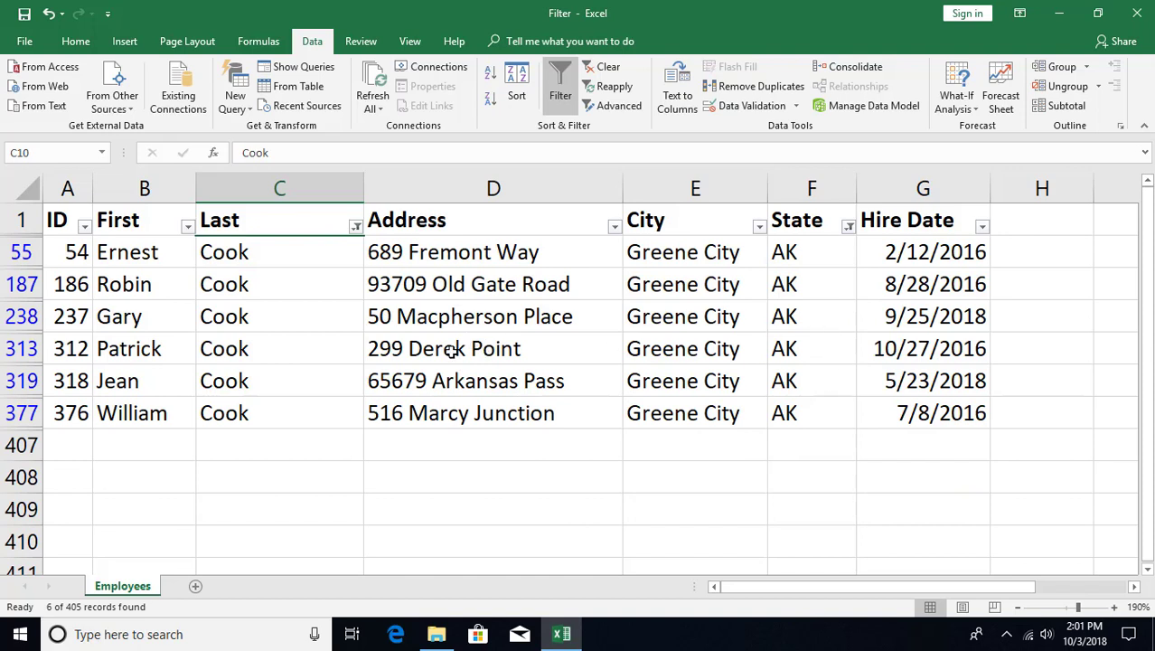
left_click(300, 357)
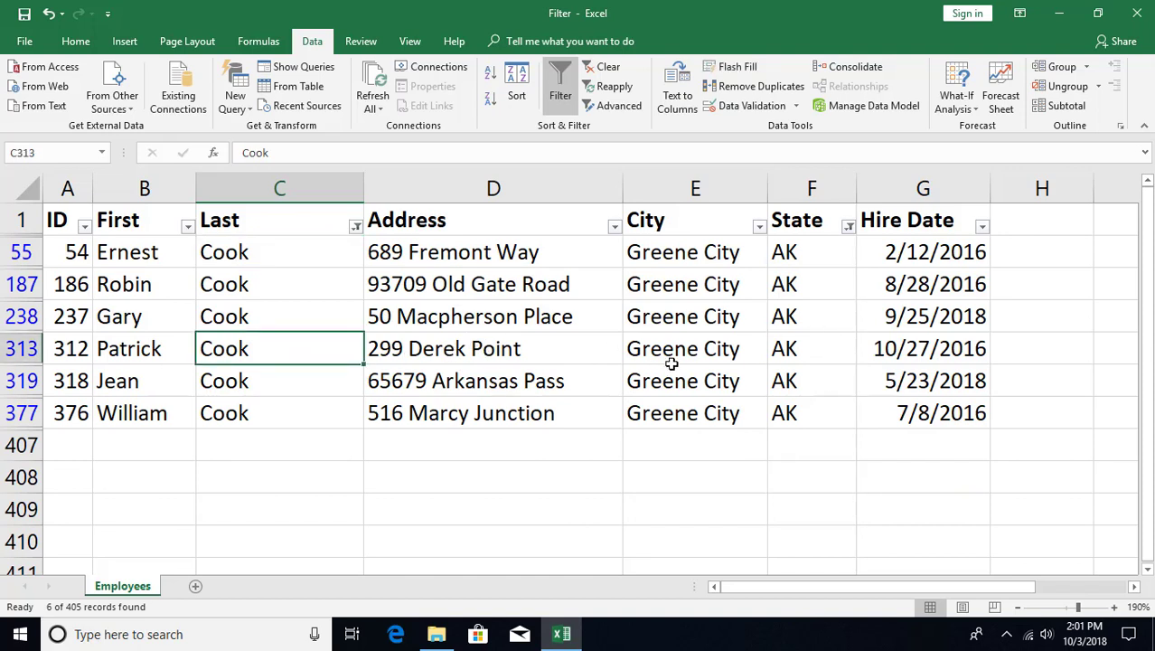
left_click(804, 371)
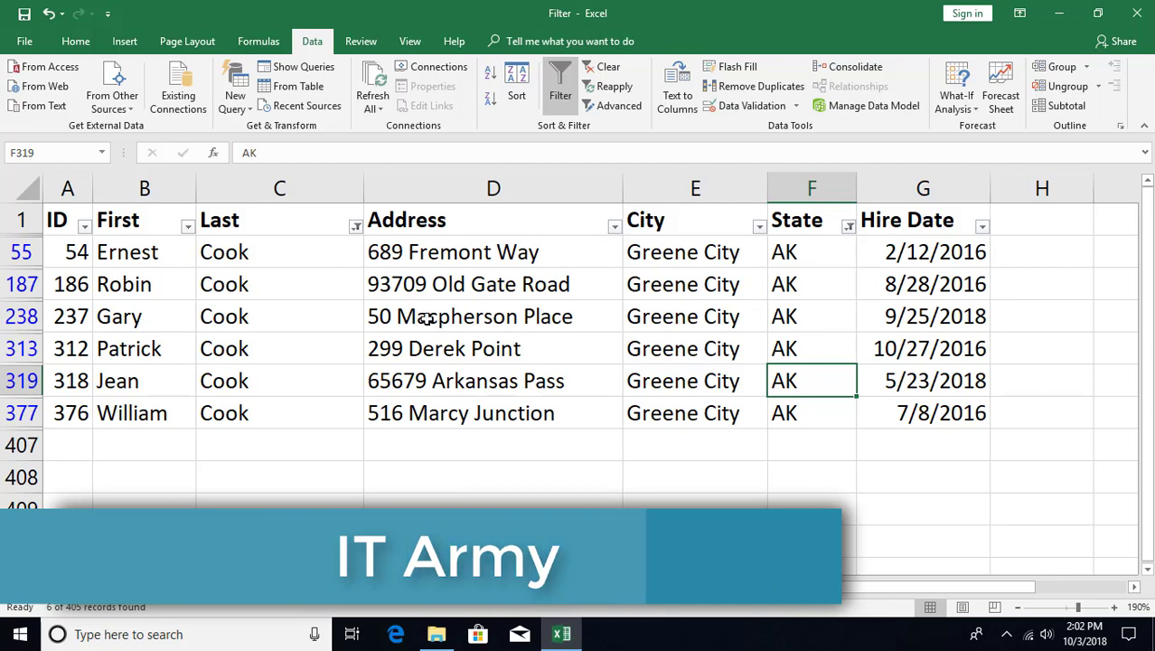
Step: Clear all filters, then filter the Last column by searching 'ada' to show only Adams
left_click(608, 70)
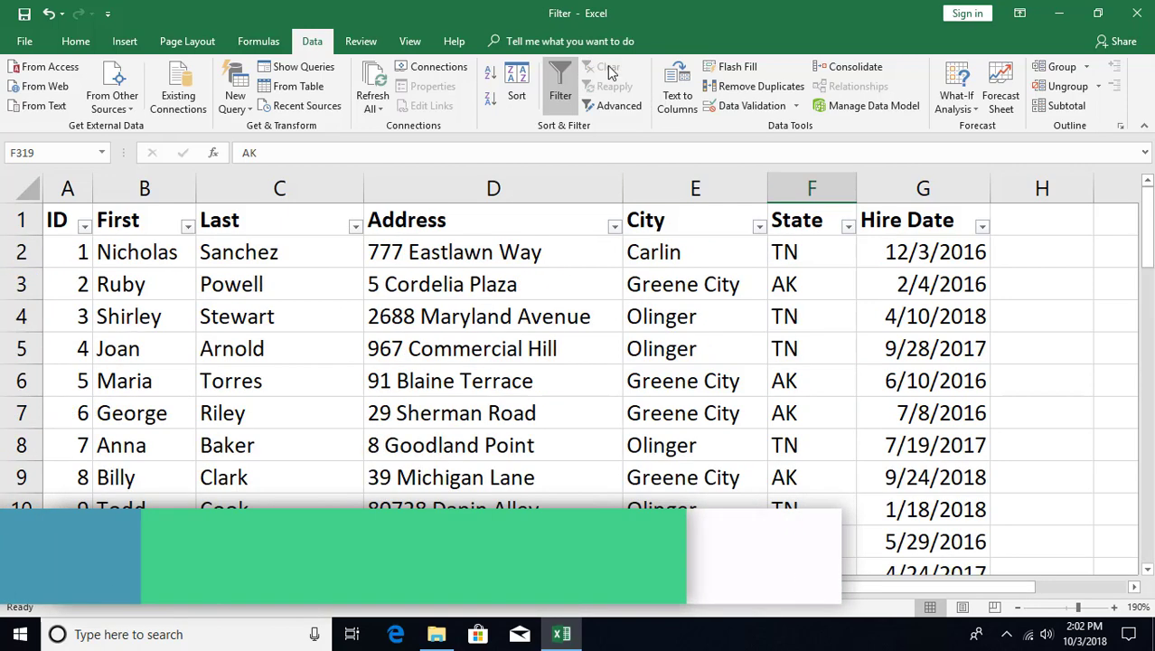
left_click(488, 343)
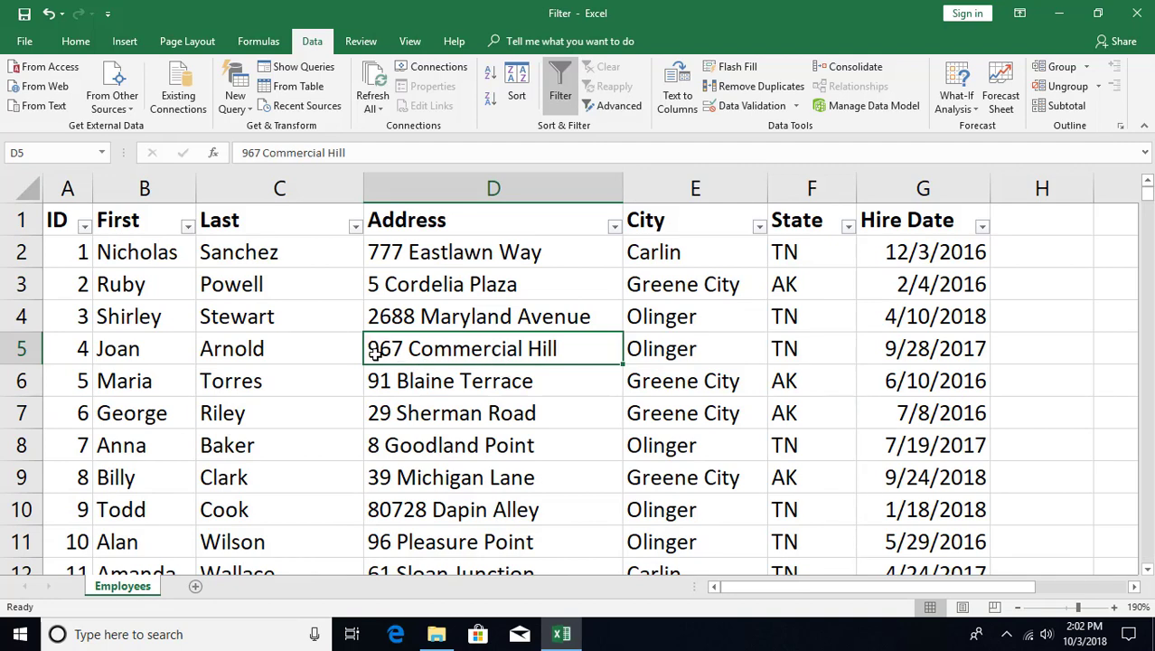
left_click(355, 226)
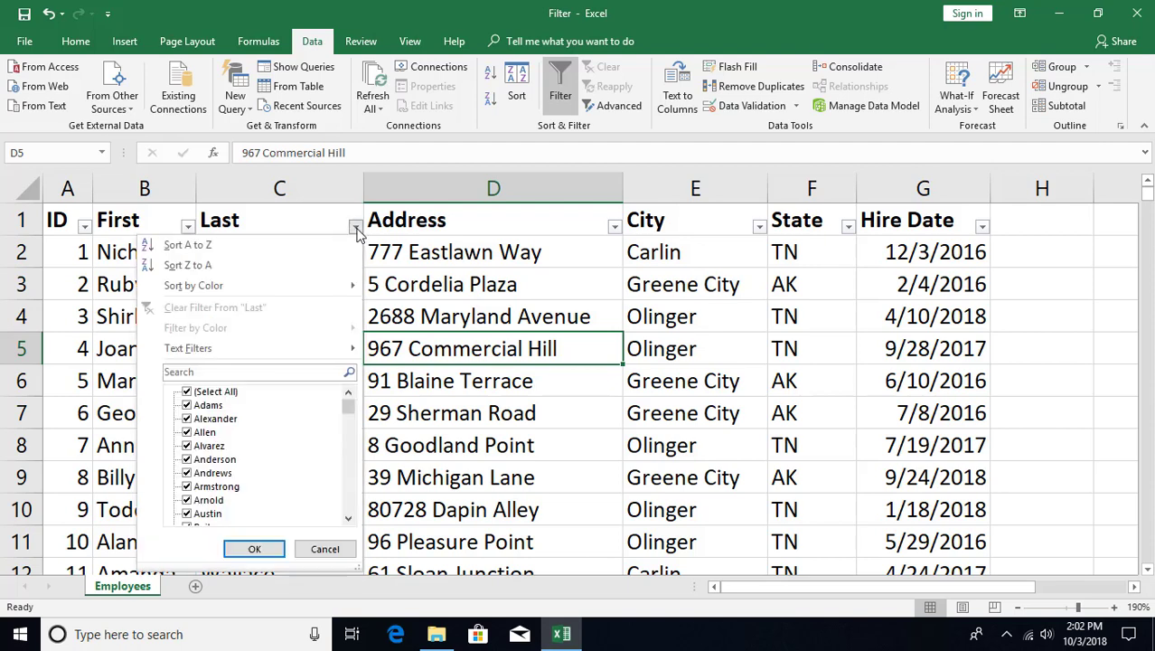
left_click(232, 372)
type("adam")
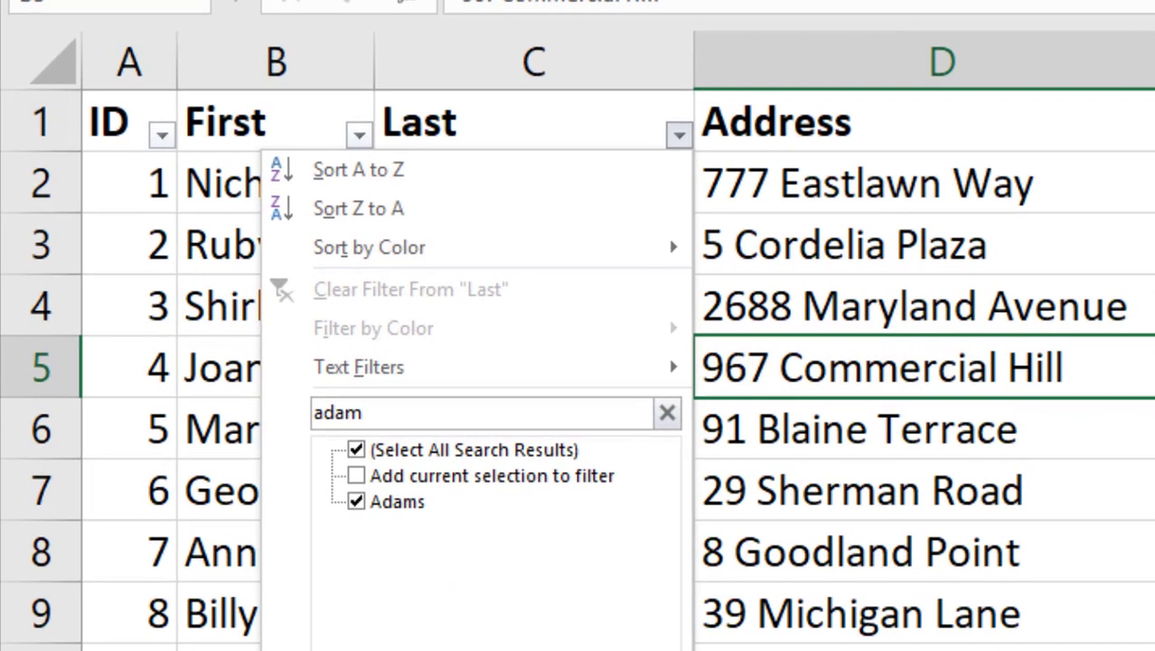
left_click(254, 548)
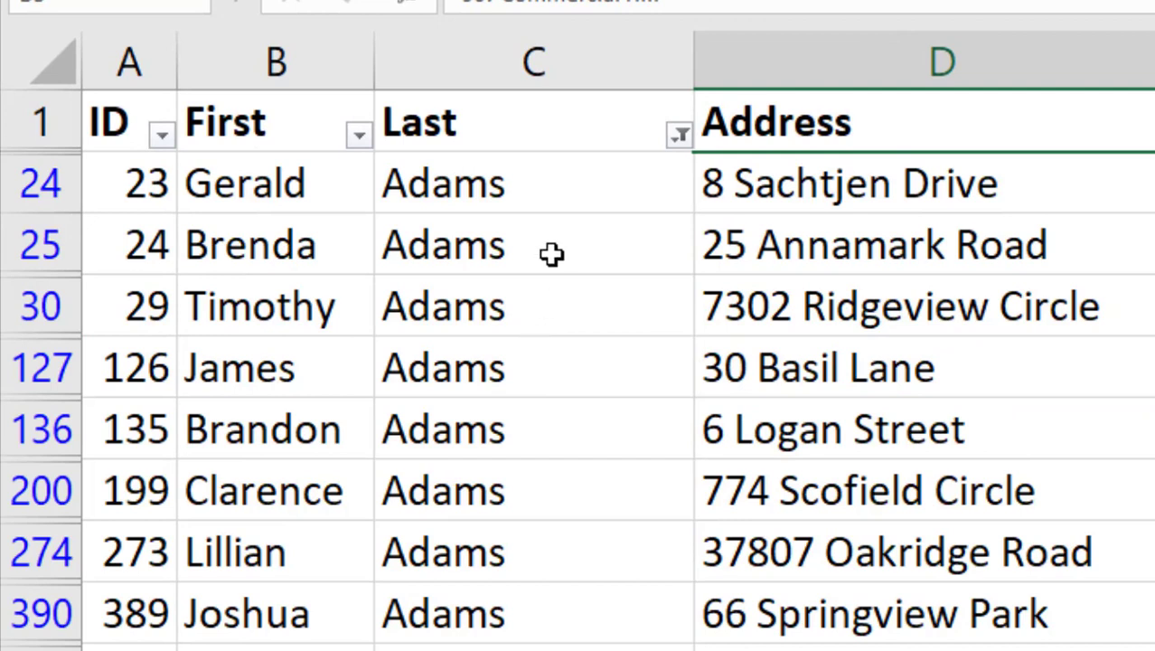
Step: Add Austin to the Last filter via an 'aust' search added to the current selection
left_click(549, 136)
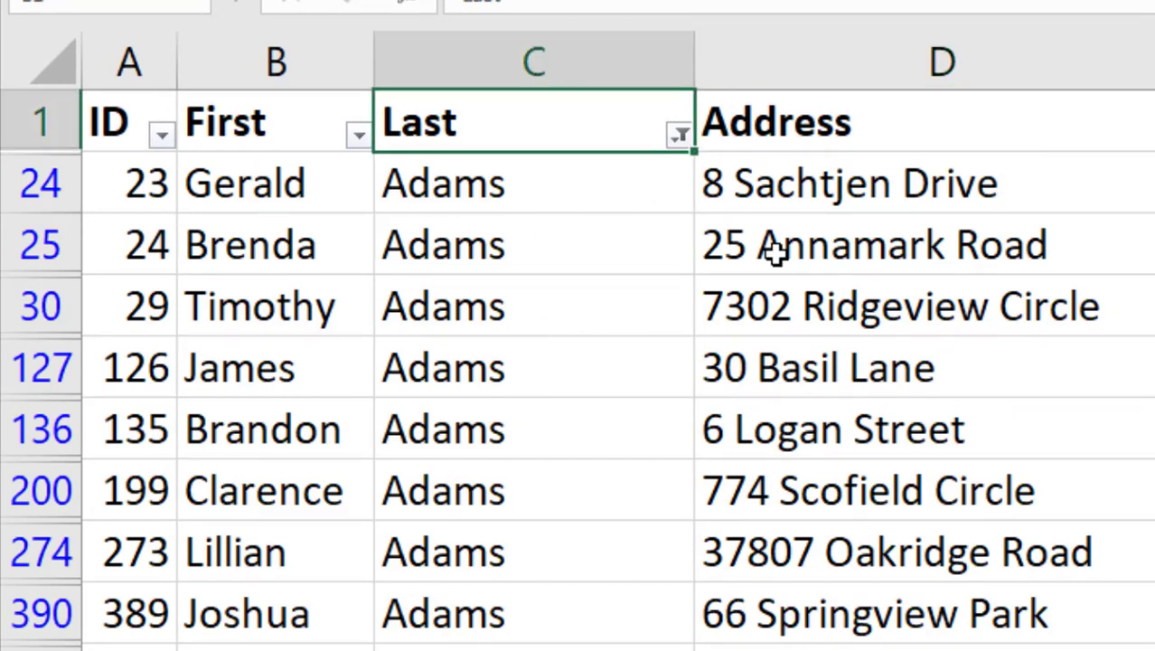
key("alt+Down")
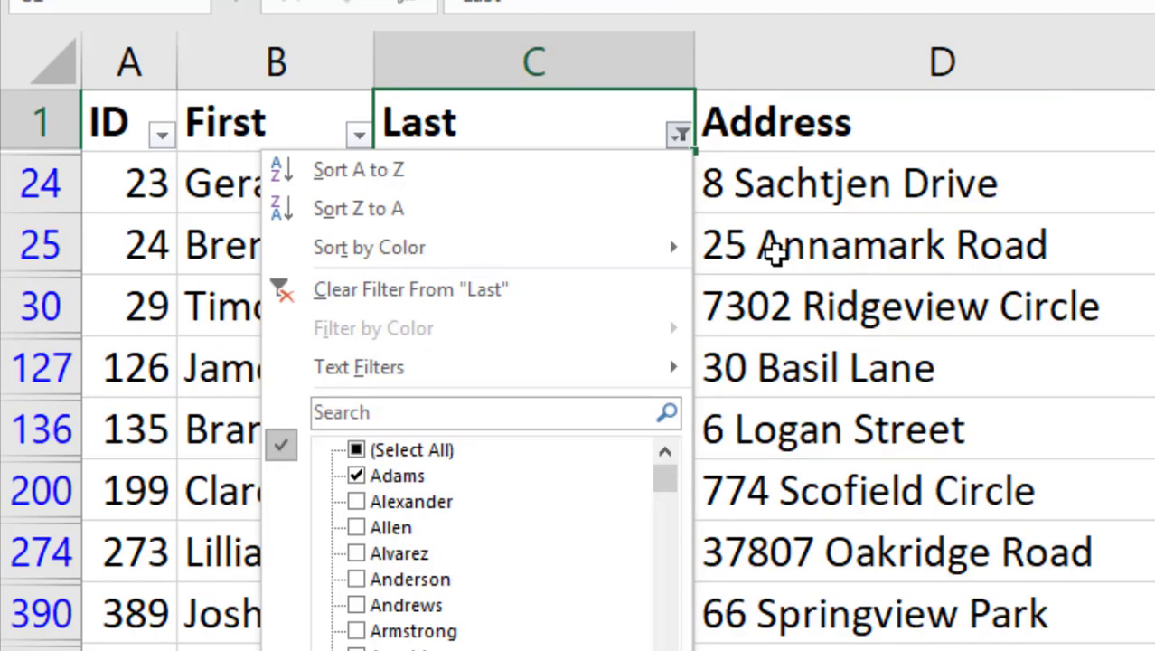
key("e")
type("aust")
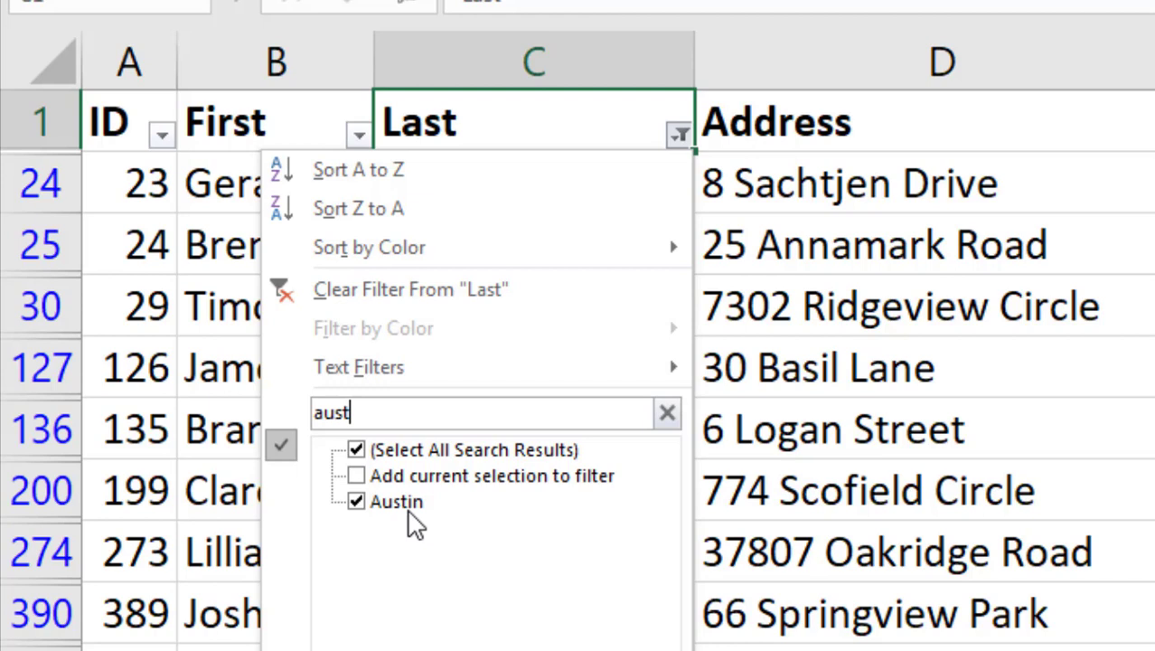
left_click(356, 476)
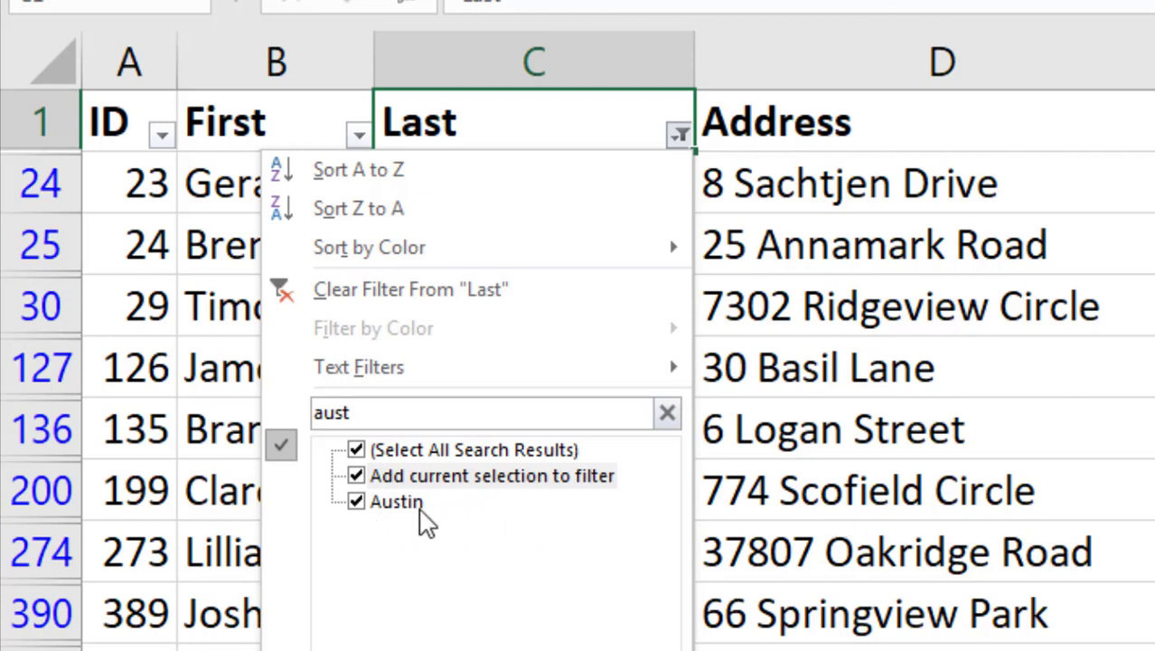
key("Return")
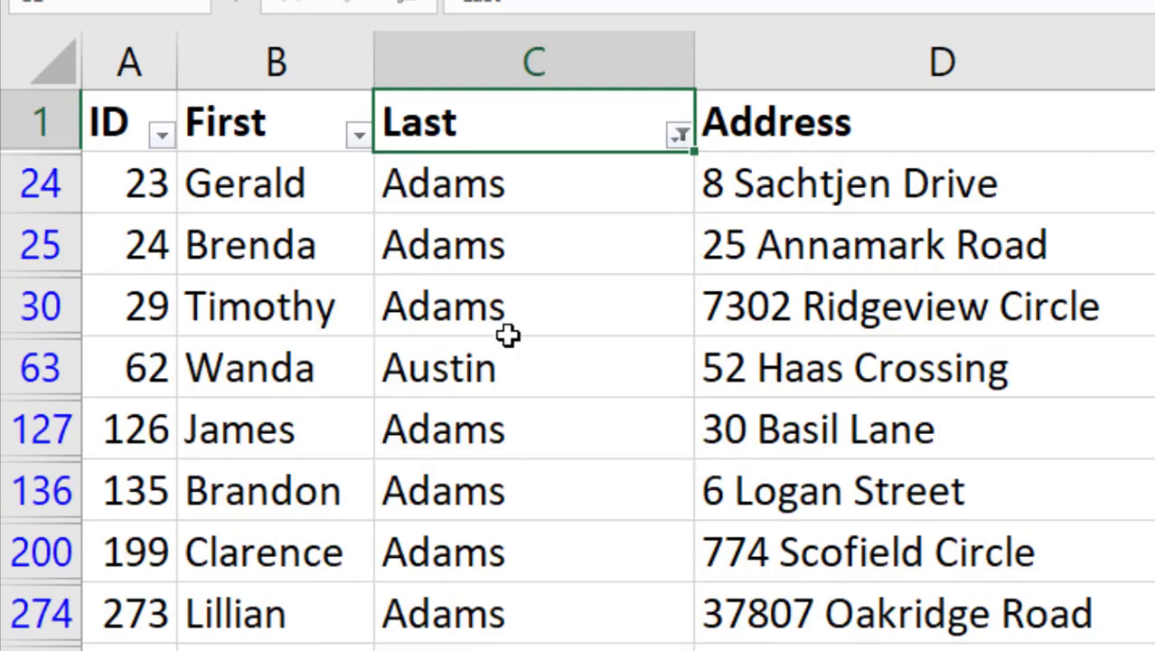
Step: Clear the Adams and Austin filter from the Last column so every row shows
left_click(480, 250)
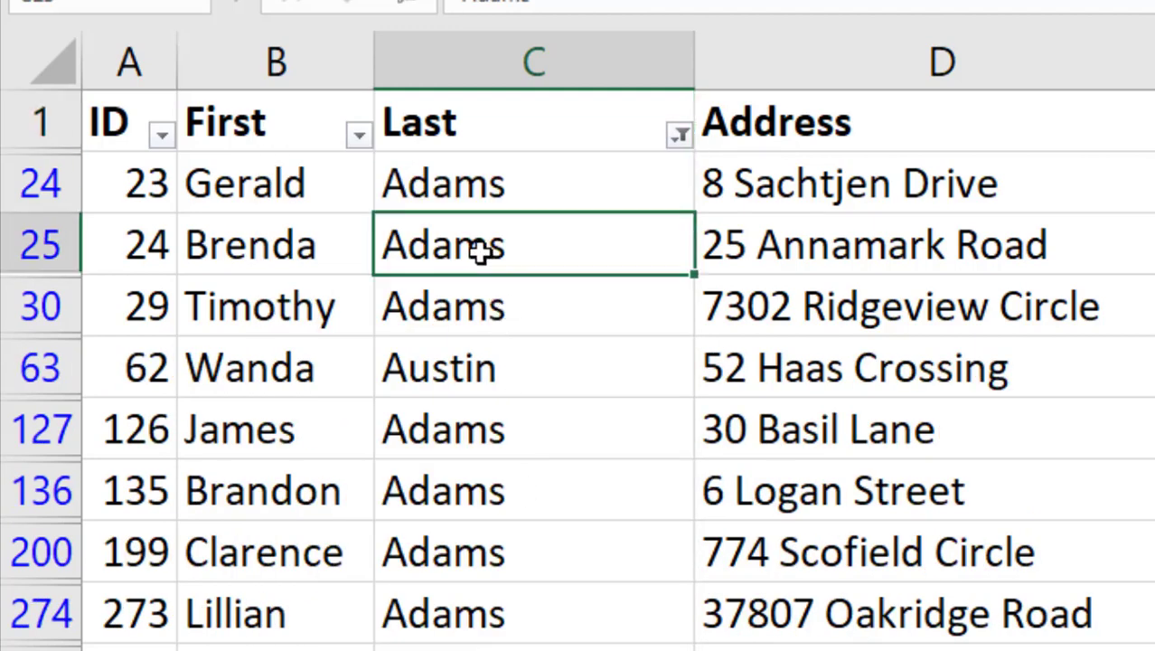
left_click(477, 374)
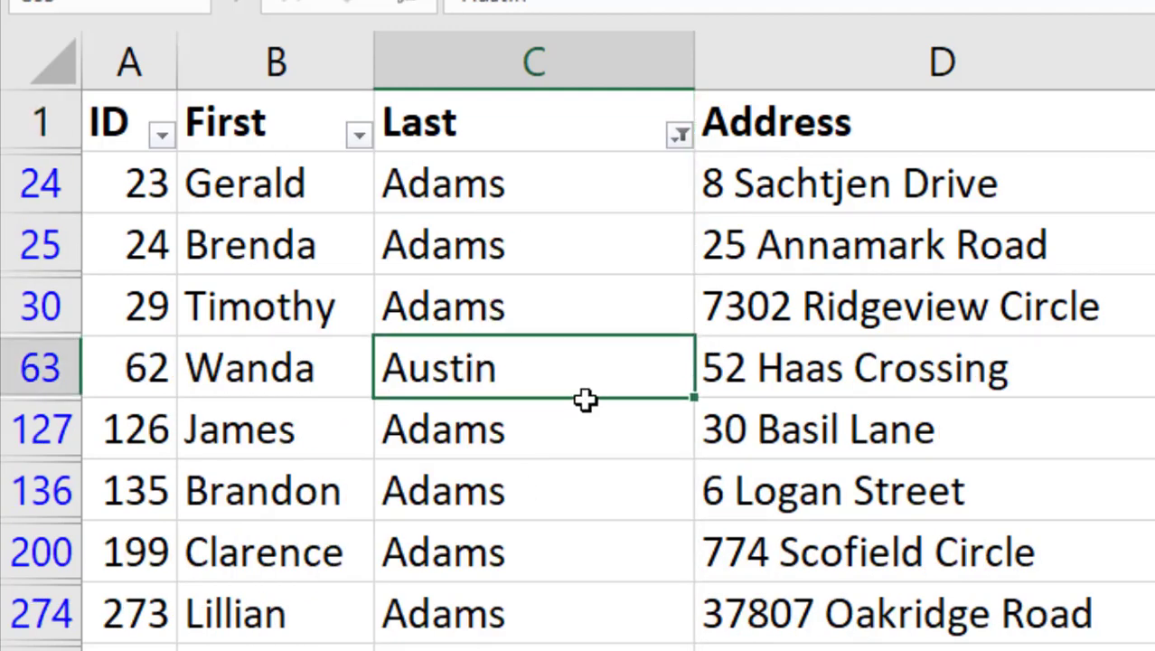
left_click(678, 136)
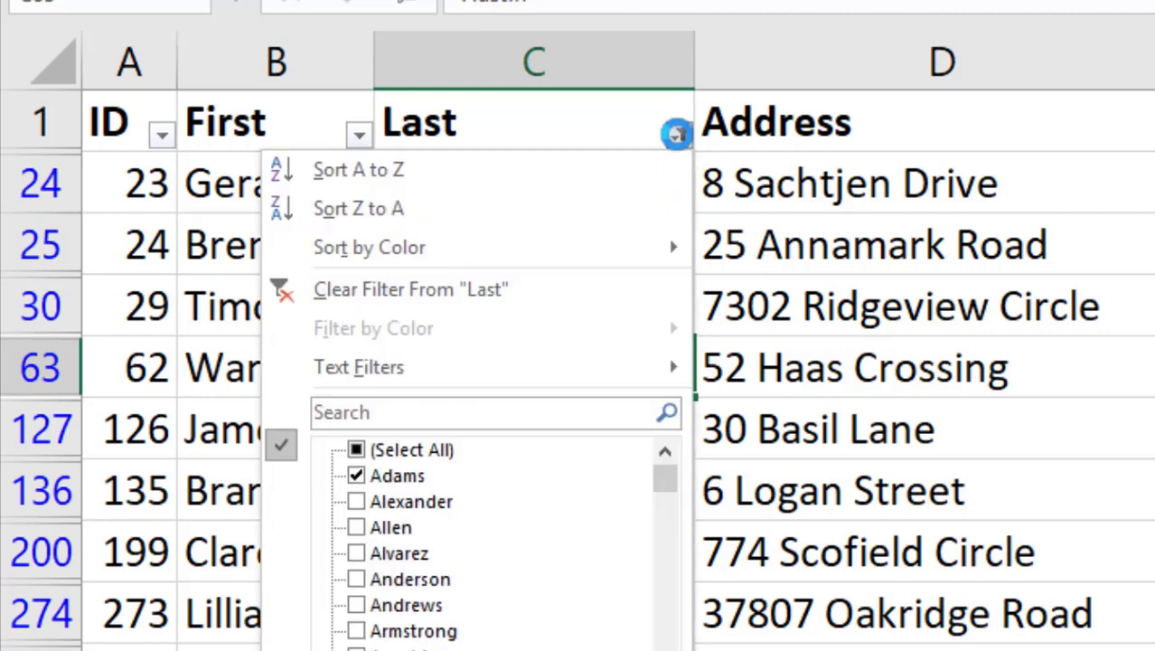
left_click(414, 291)
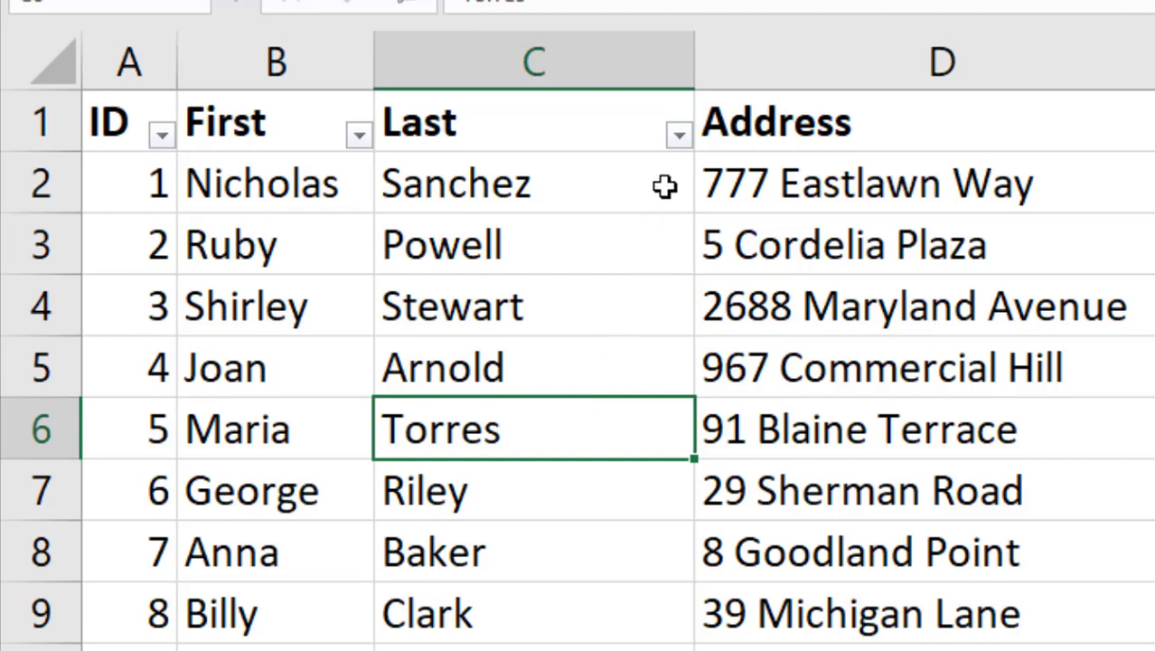
Step: Preview the Last, ID and Hire Date filter menus, ending with the Last column's menu open
left_click(676, 136)
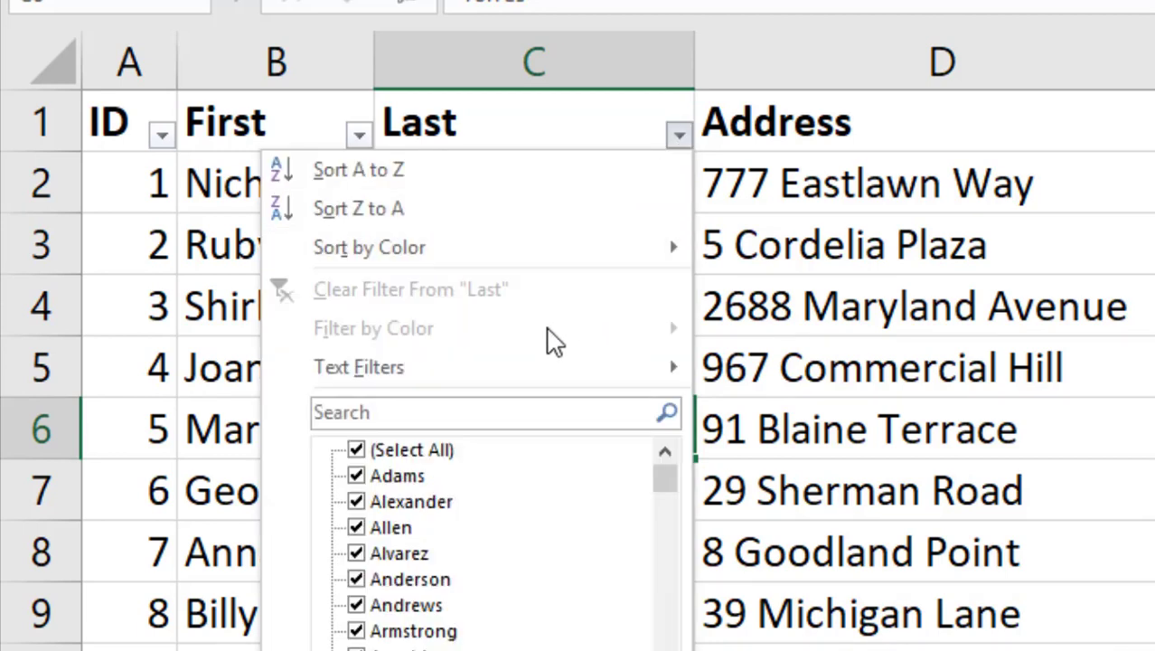
mouse_move(452, 378)
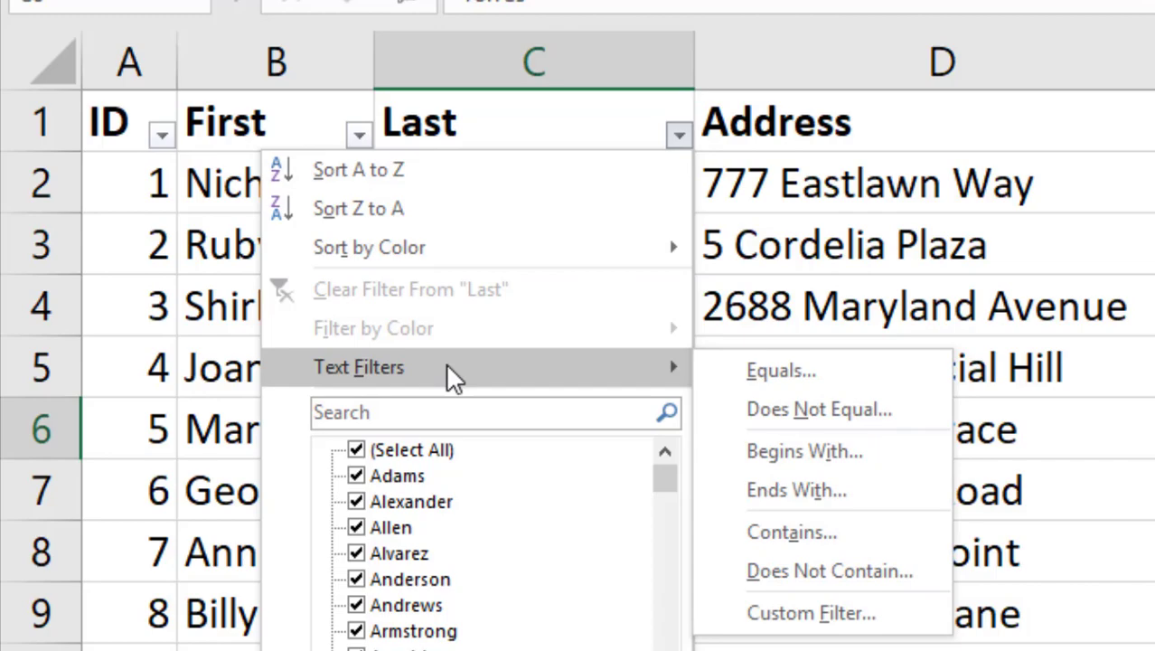
left_click(161, 137)
left_click(161, 137)
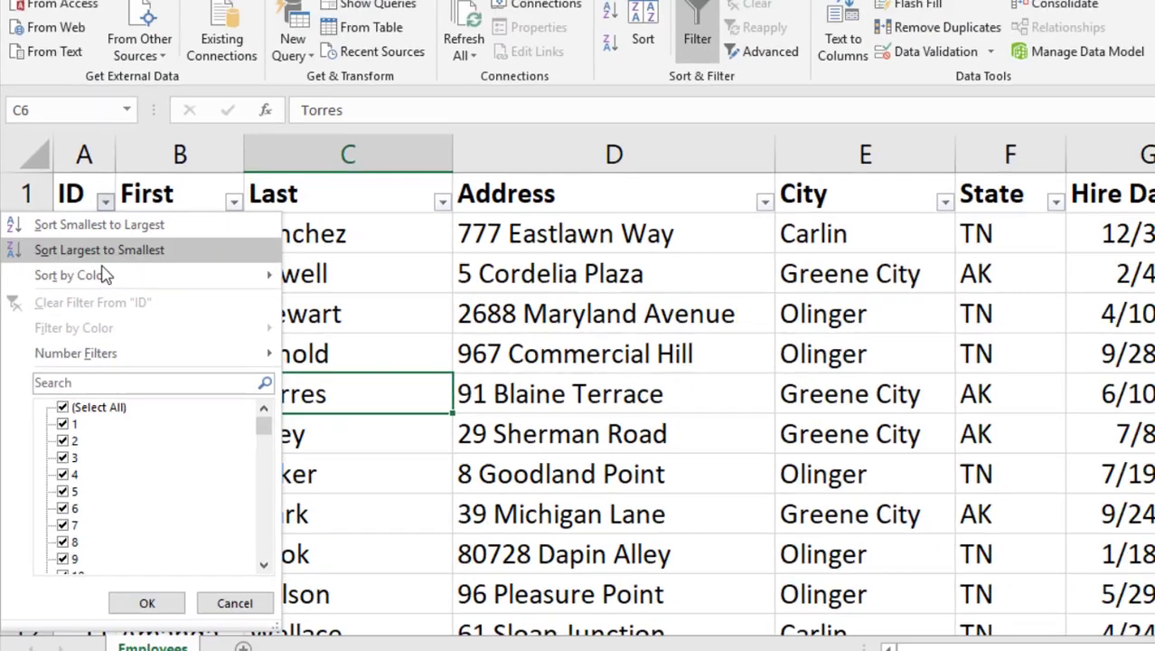
mouse_move(264, 353)
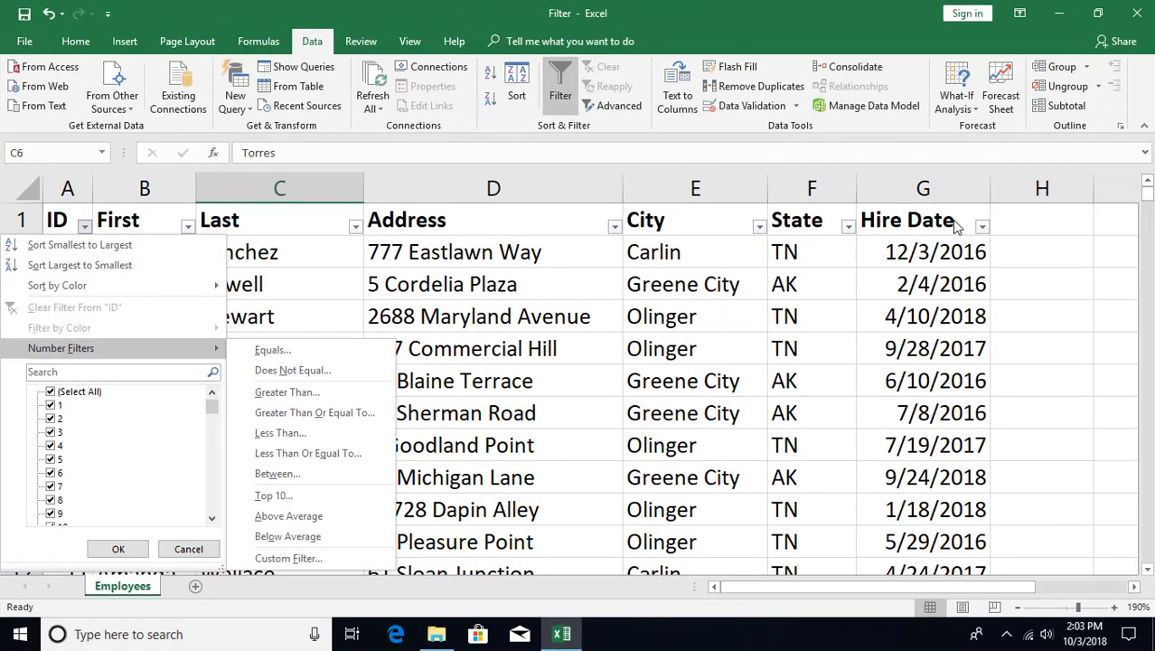
left_click(955, 226)
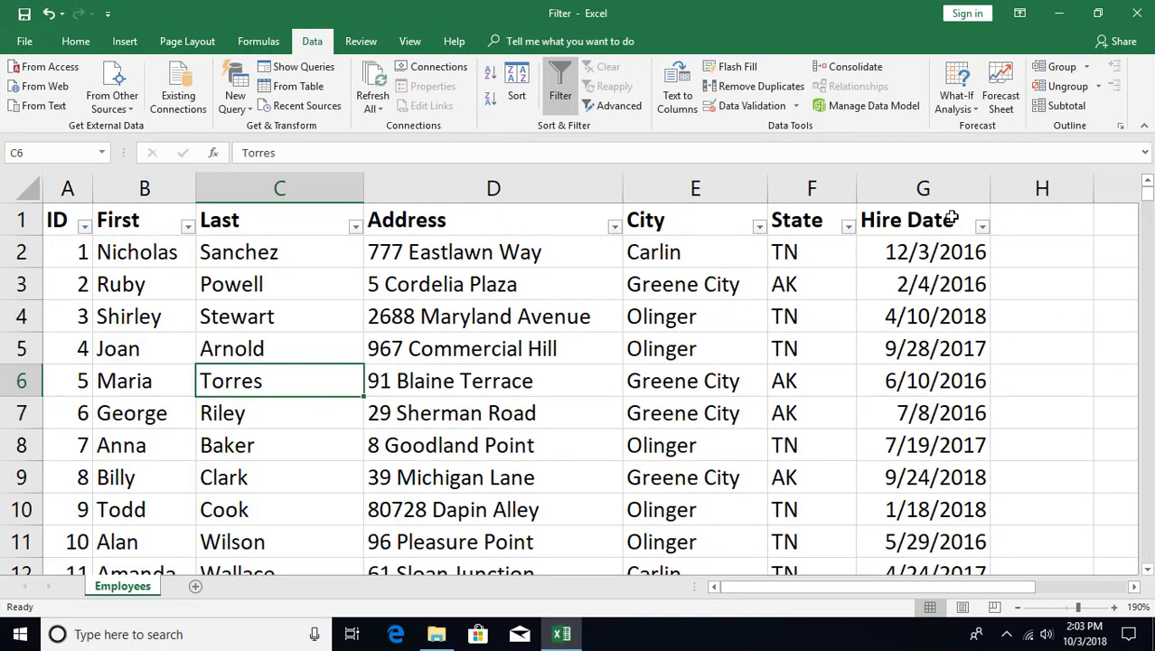
left_click(947, 219)
left_click(980, 227)
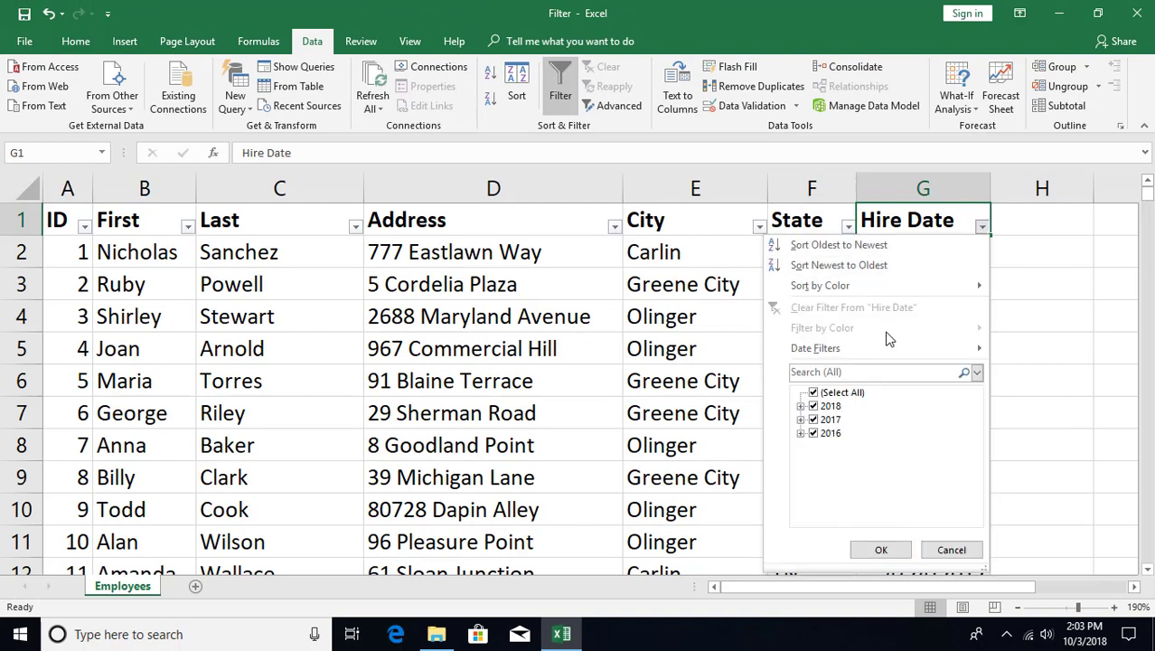
left_click(283, 224)
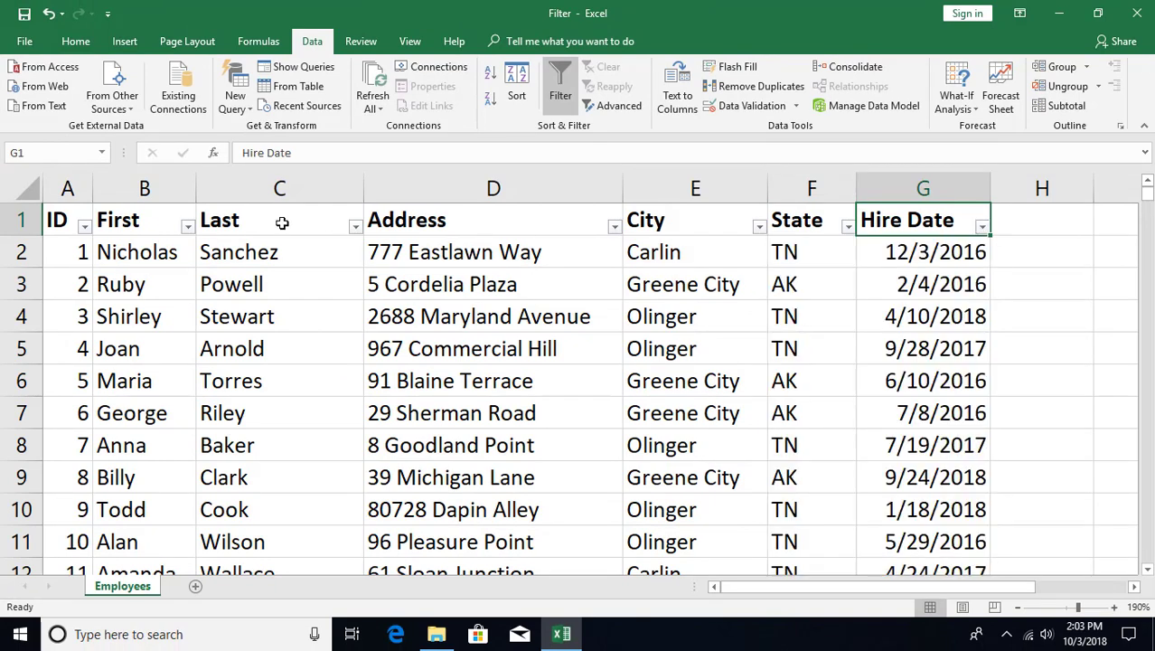
left_click(281, 224)
left_click(354, 227)
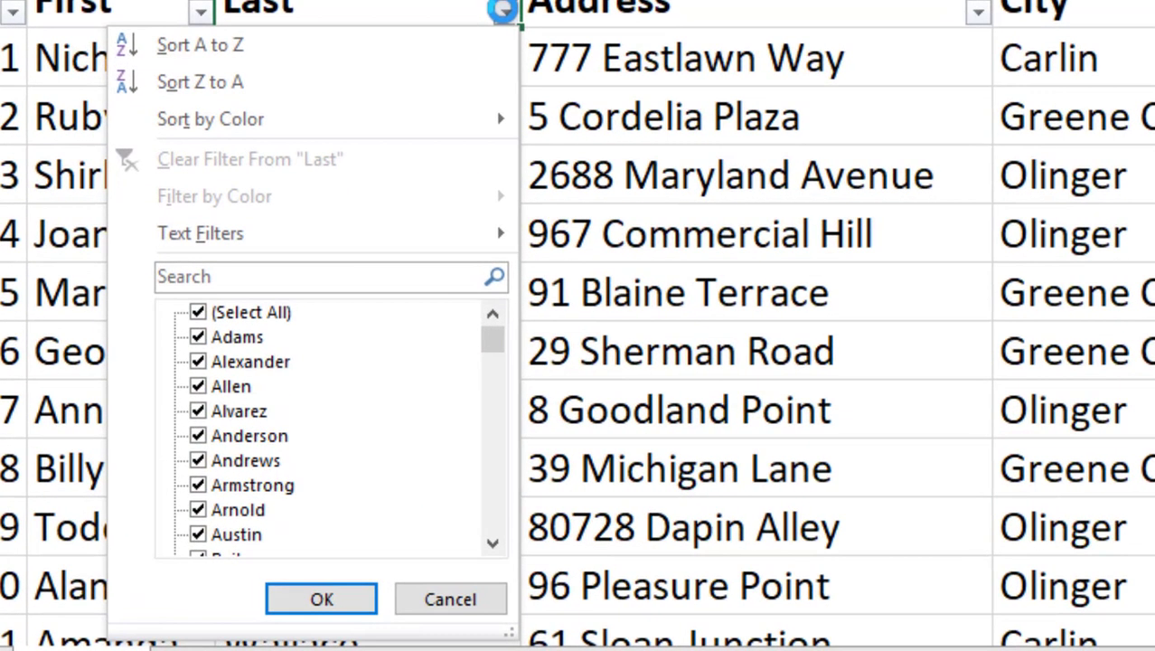
mouse_move(287, 251)
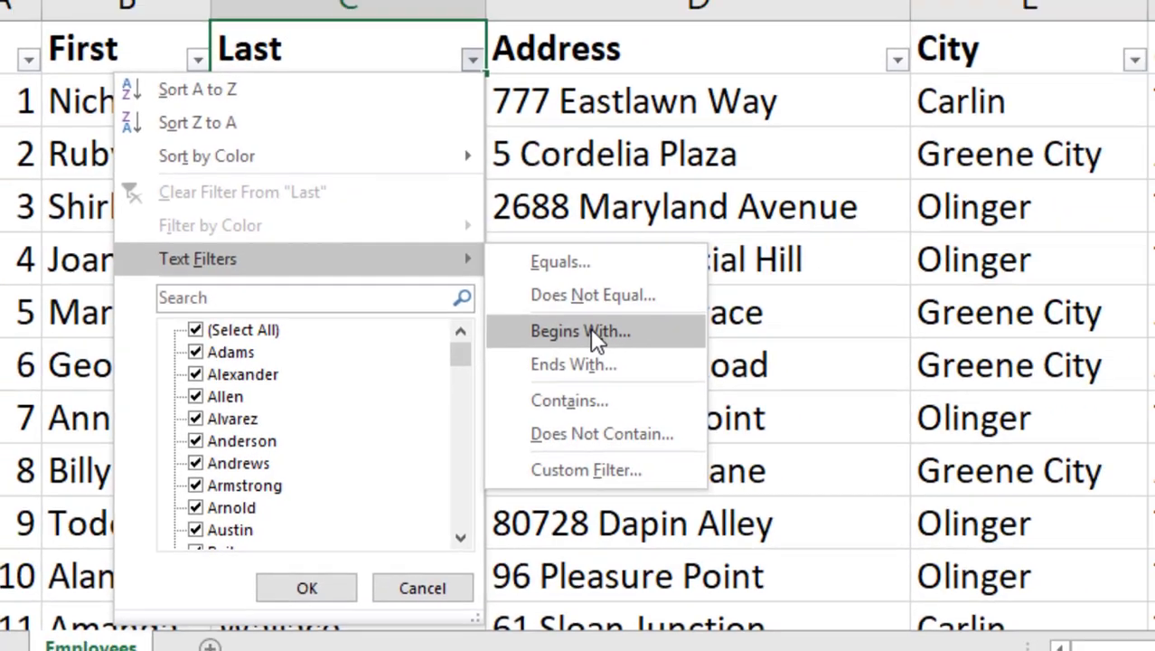
left_click(625, 313)
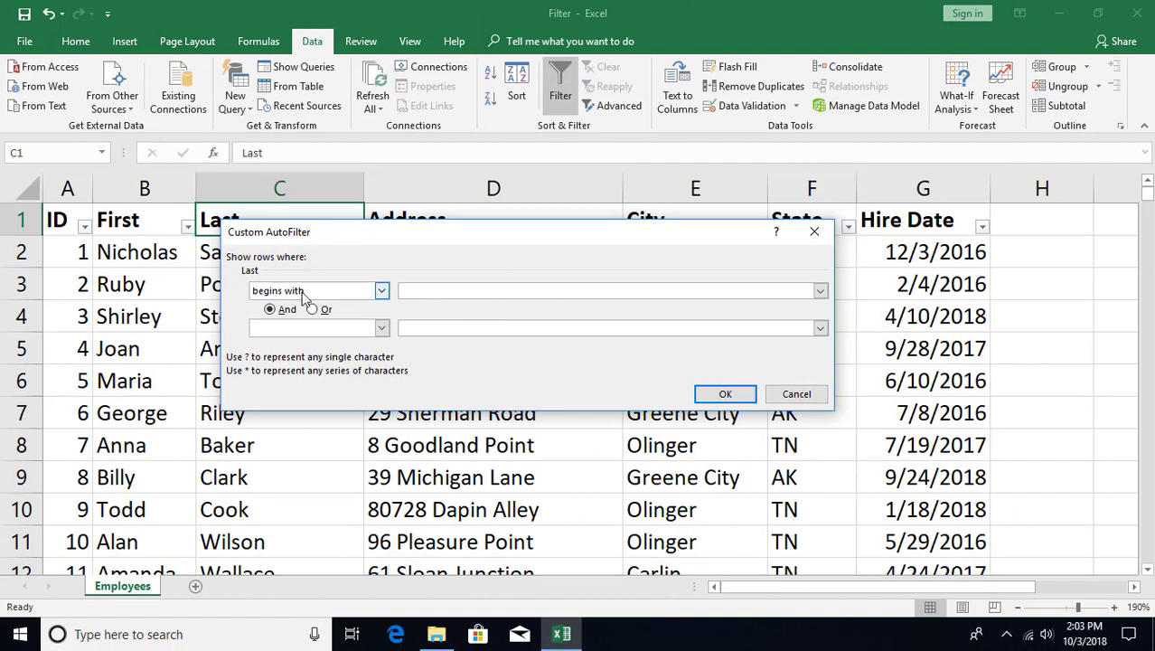
left_click(381, 290)
mouse_move(383, 336)
left_mouse_down()
mouse_move(385, 323)
mouse_move(386, 346)
left_mouse_up()
left_click(381, 290)
left_click(381, 290)
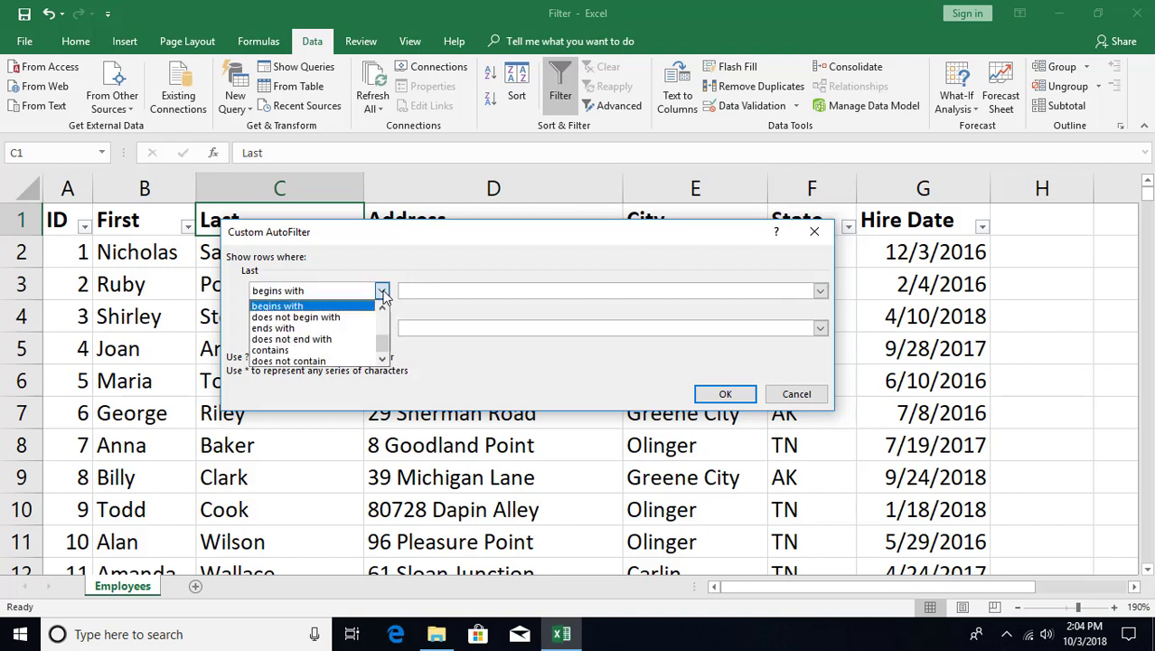
left_click(382, 290)
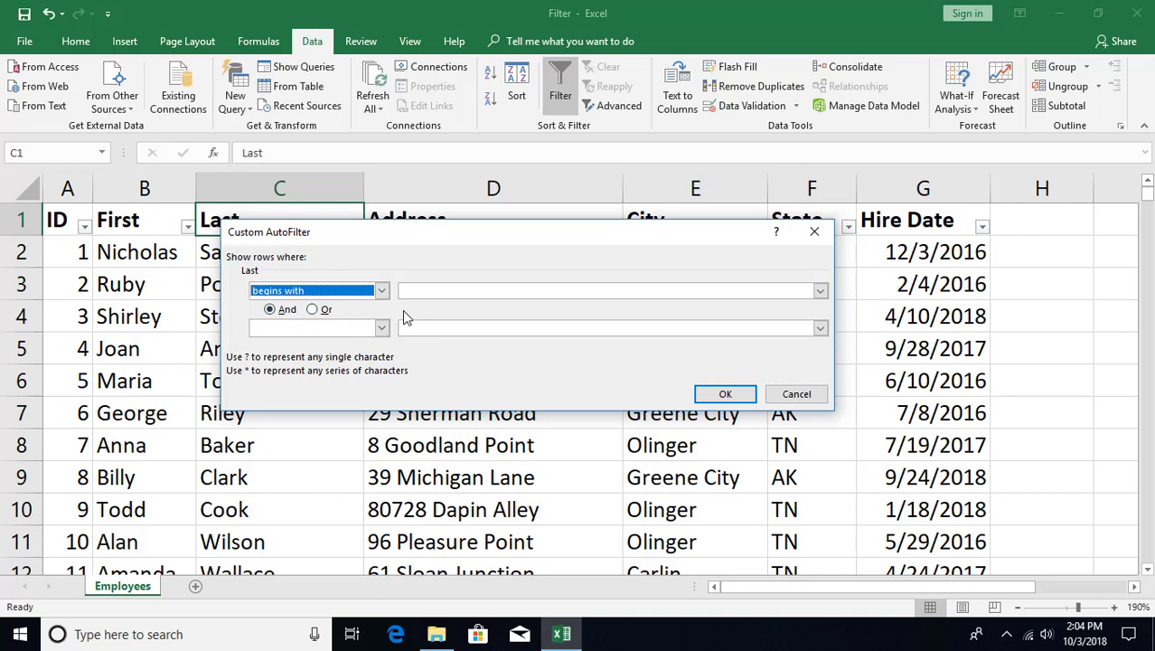
left_click(796, 394)
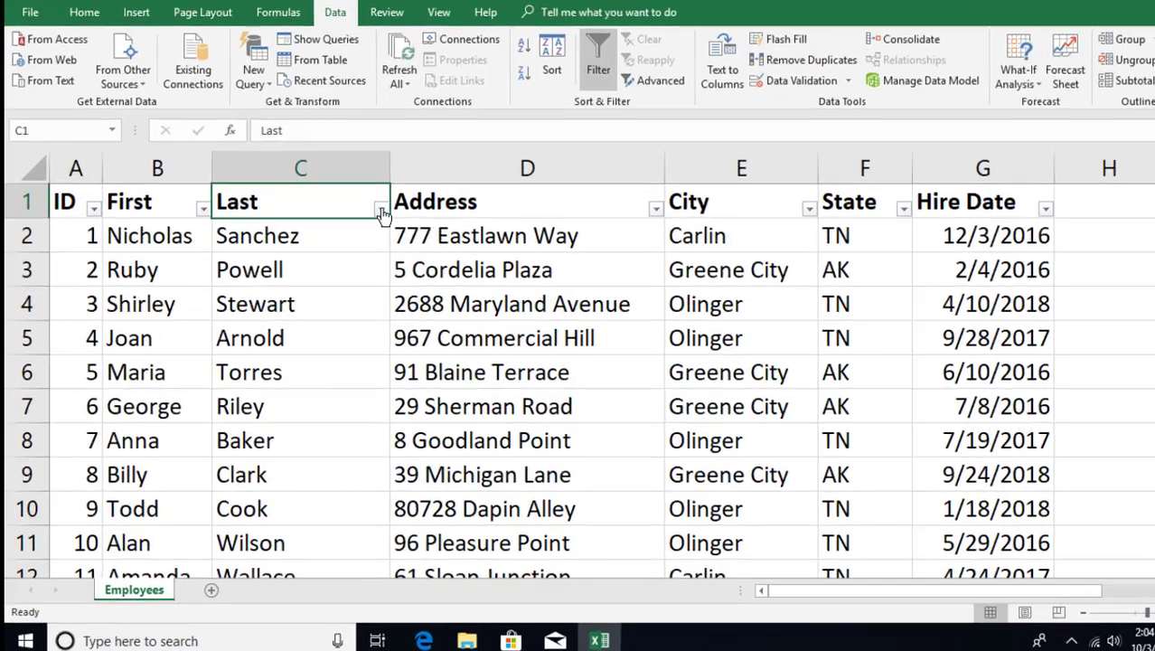
Step: Search the Last column's filter list with the wildcard pattern '*so'
left_click(381, 212)
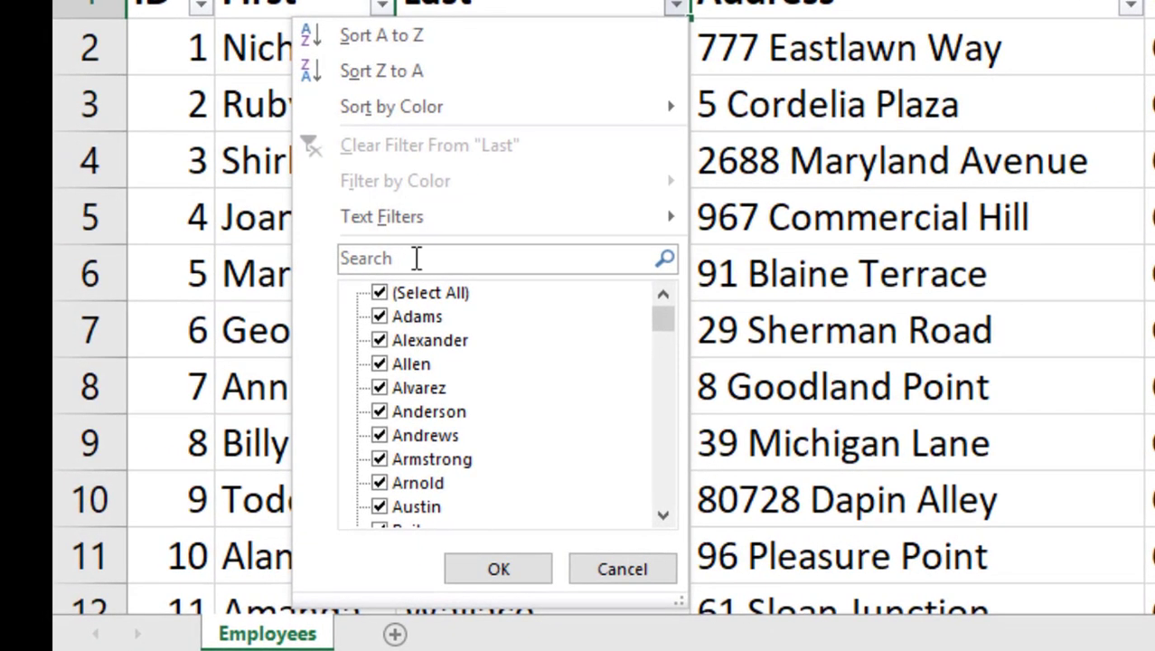
left_click(223, 363)
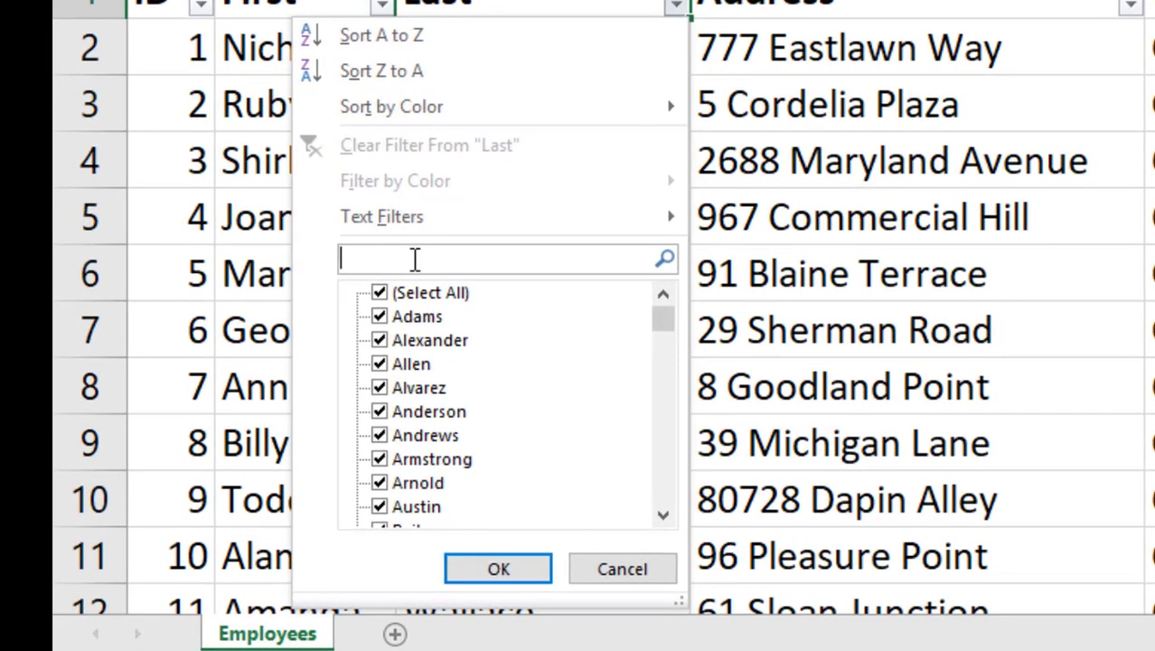
type("*son")
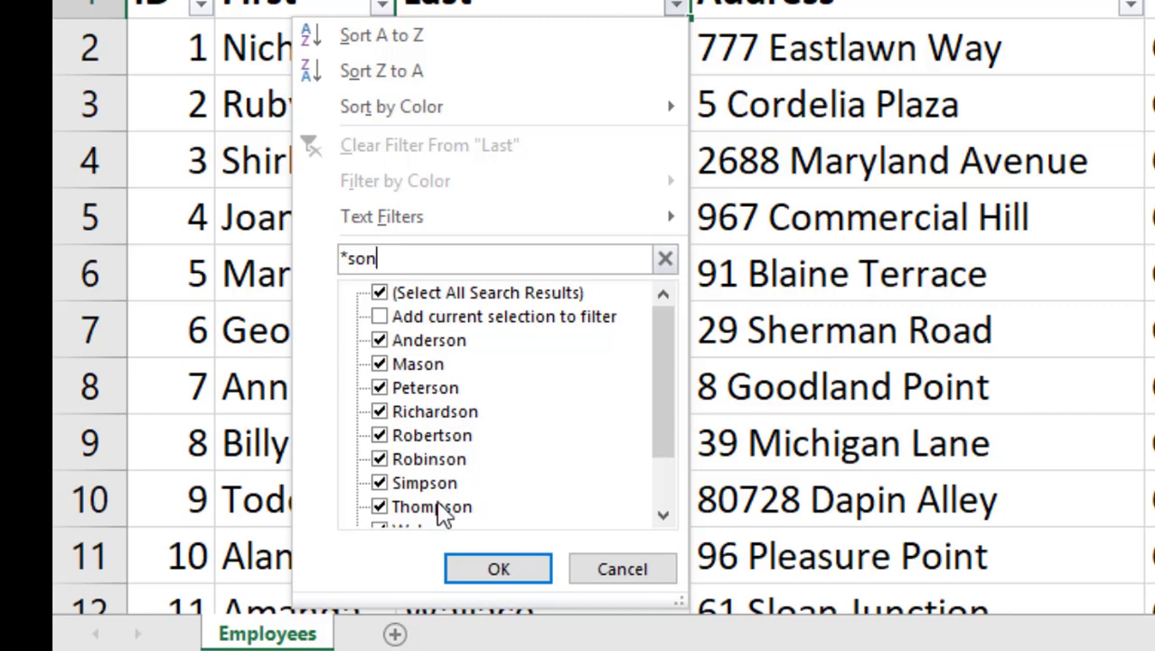
left_click_drag(662, 391, 655, 443)
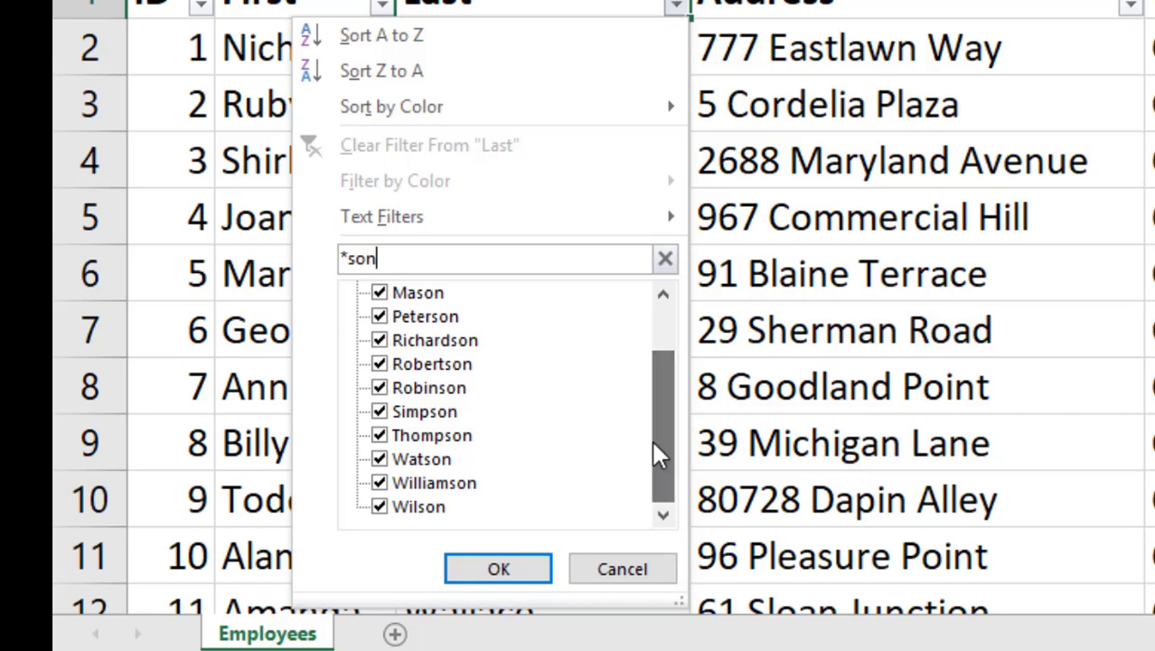
Step: Change the search to '???son' and apply it, matching names like Watson and Wilson
left_click(348, 258)
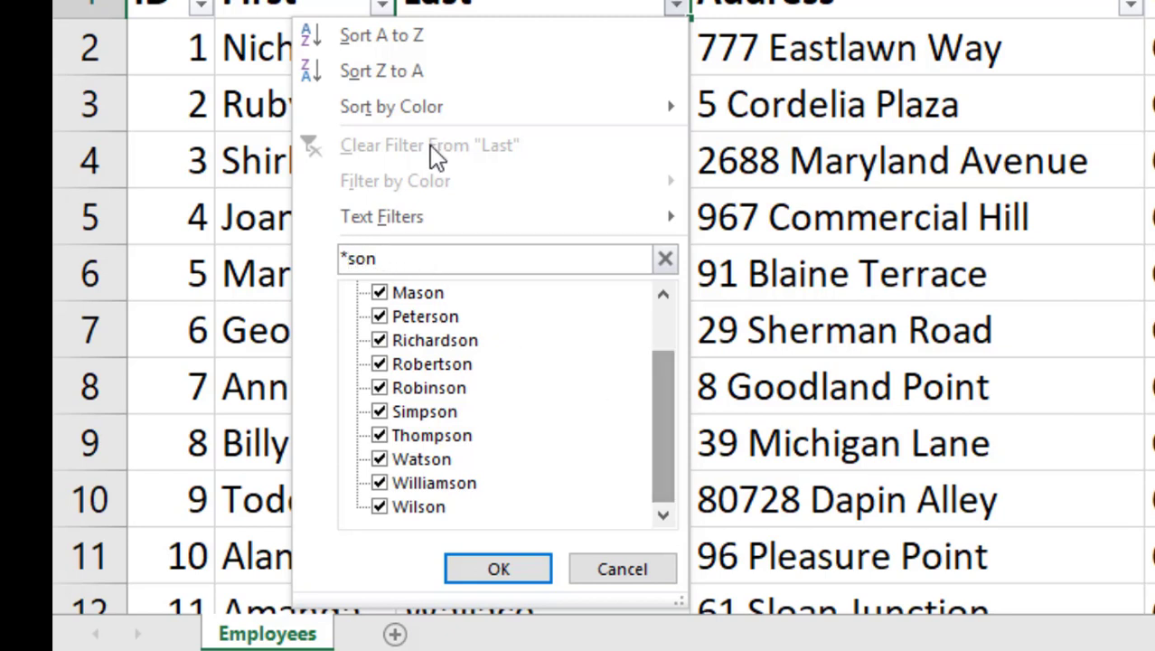
key("BackSpace")
type("?")
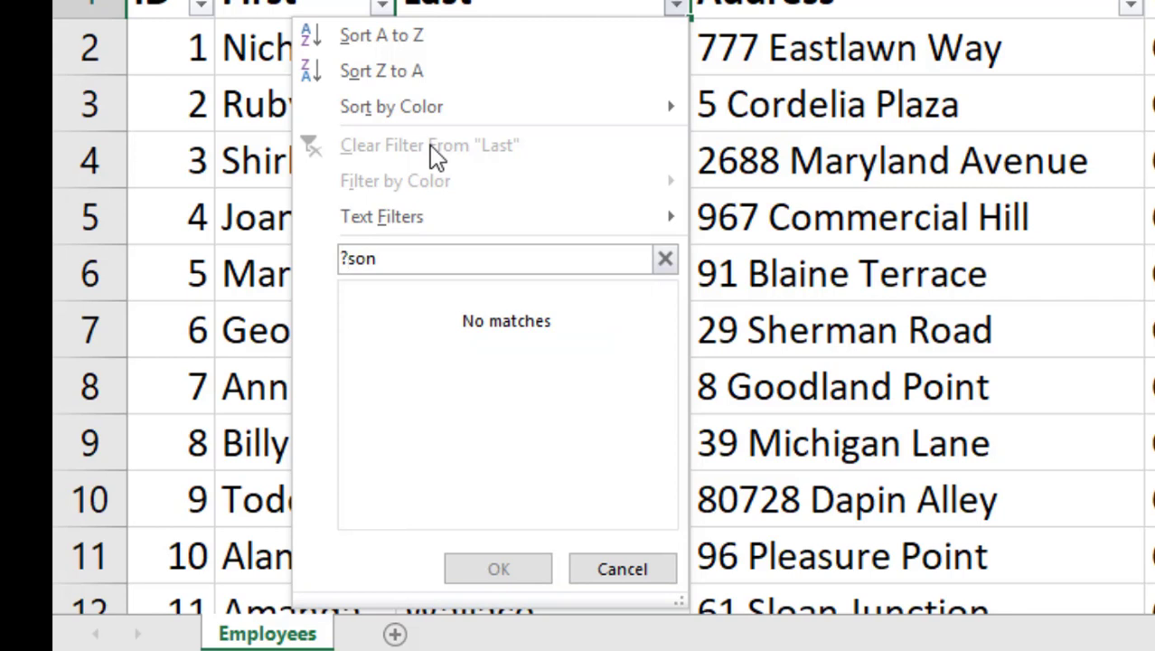
type("??")
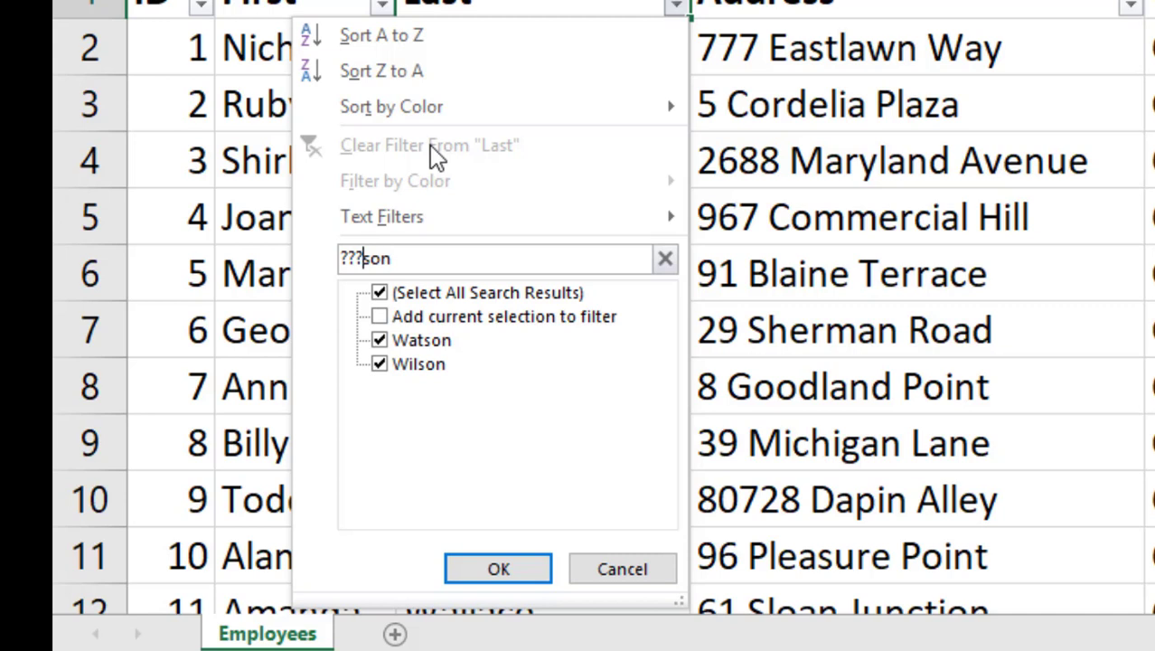
type("?")
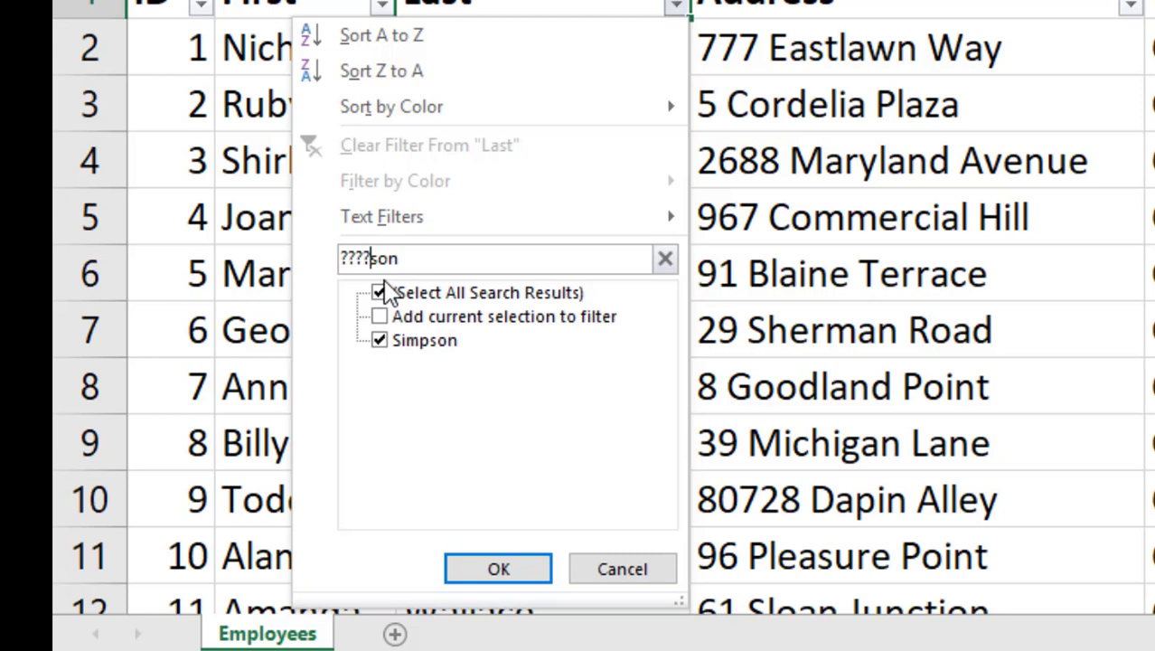
key("BackSpace")
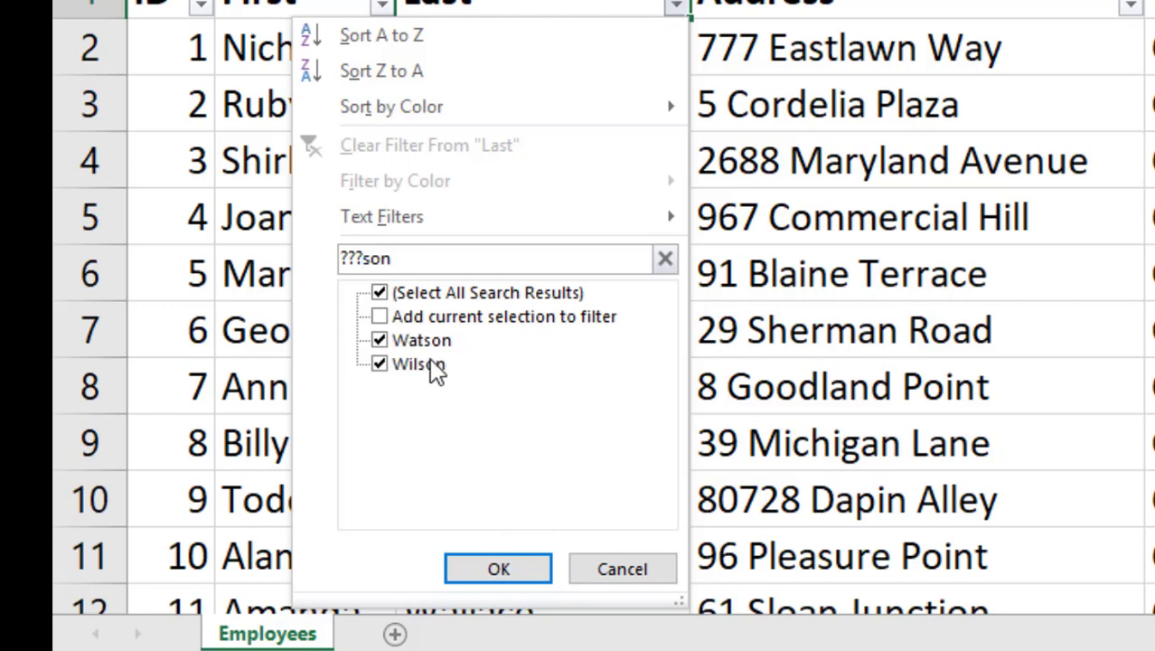
left_click(496, 571)
Step: Clear the Last column filter to show all rows and bring up the ID column's filter choices
left_click(562, 217)
scroll(578, 212, "down", 2)
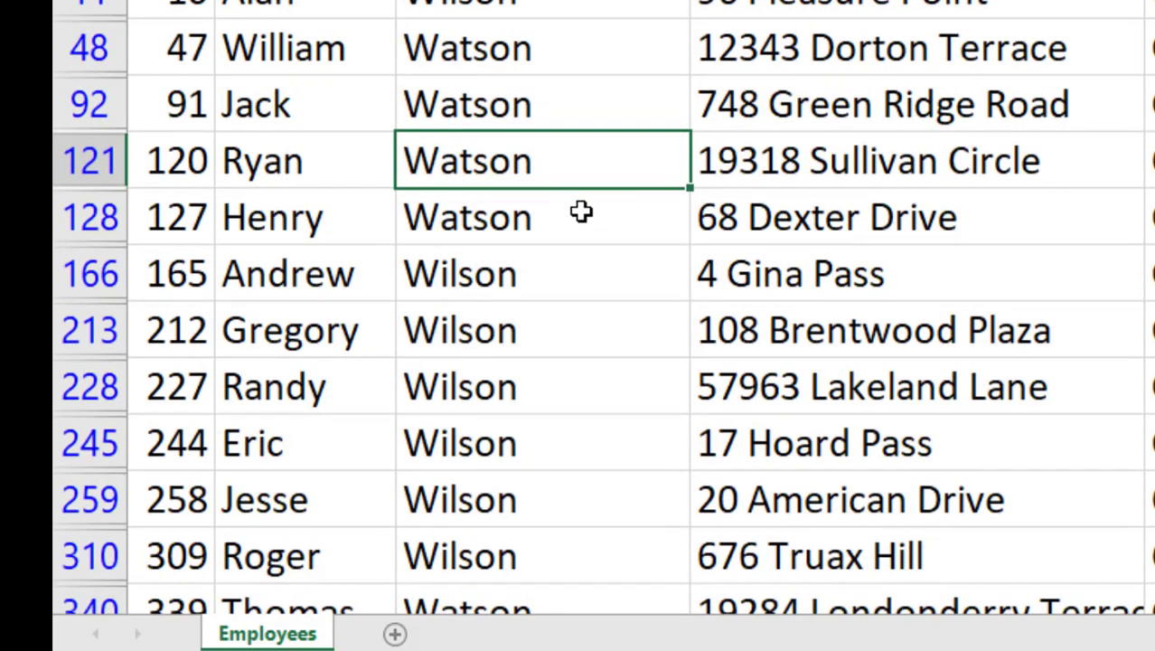
scroll(583, 212, "down", 2)
scroll(583, 212, "up", 4)
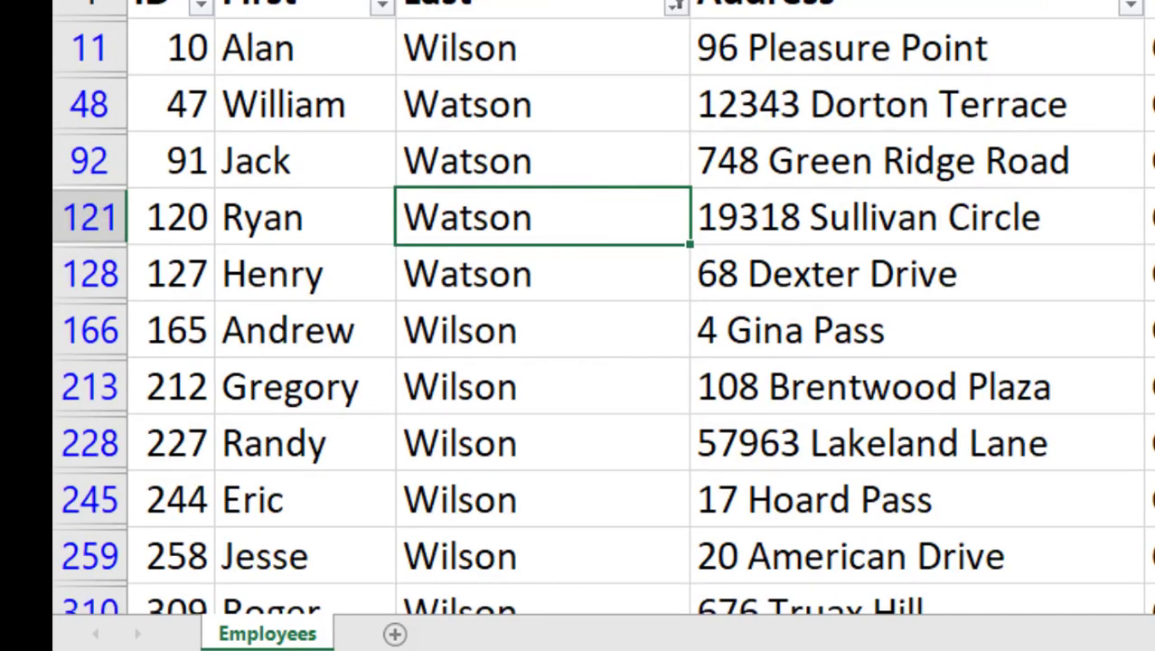
left_click(676, 7)
left_click(476, 146)
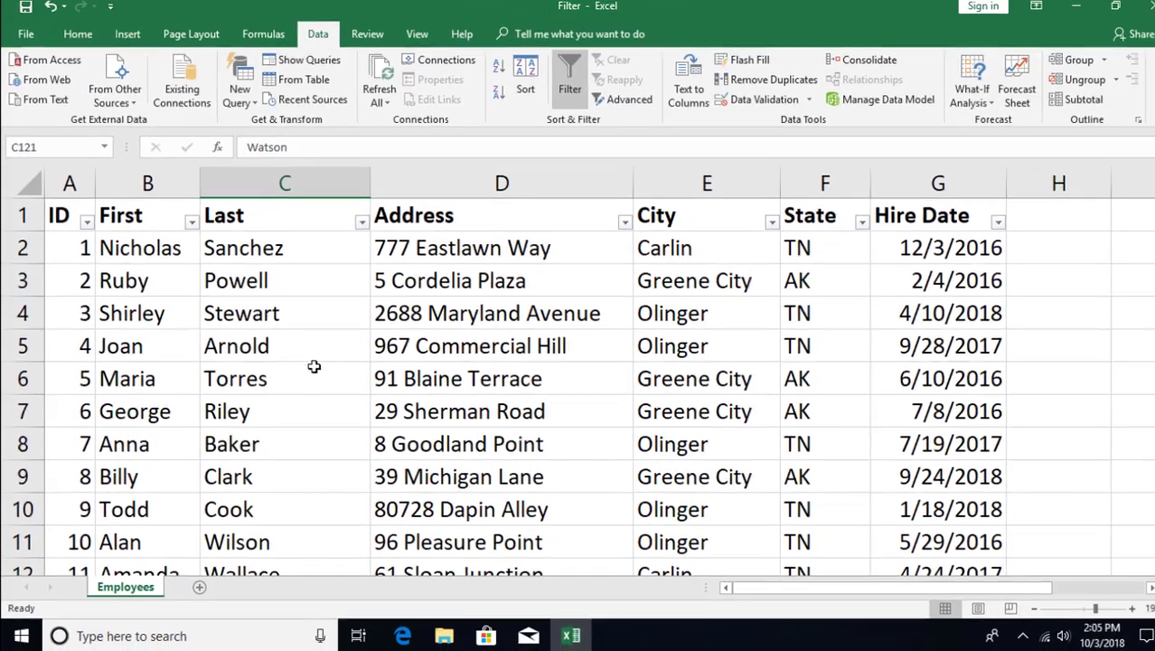
left_click(335, 369)
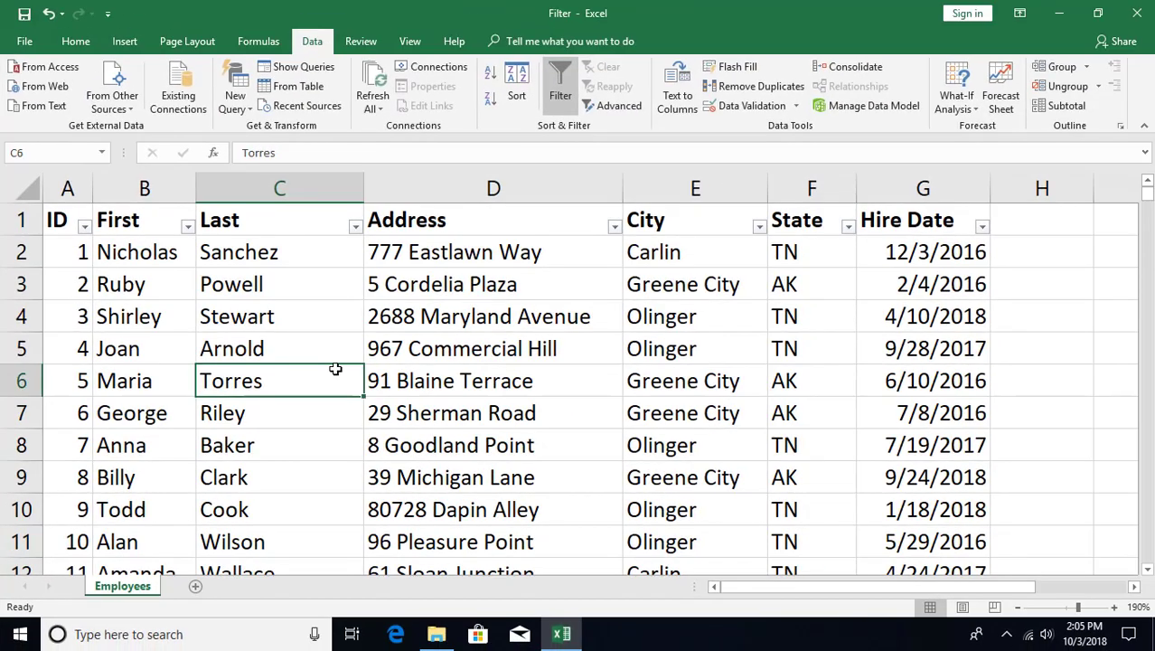
left_click(84, 226)
Step: Filter the ID column to IDs from 20 through 50, leaving 31 of 405 records
mouse_move(72, 350)
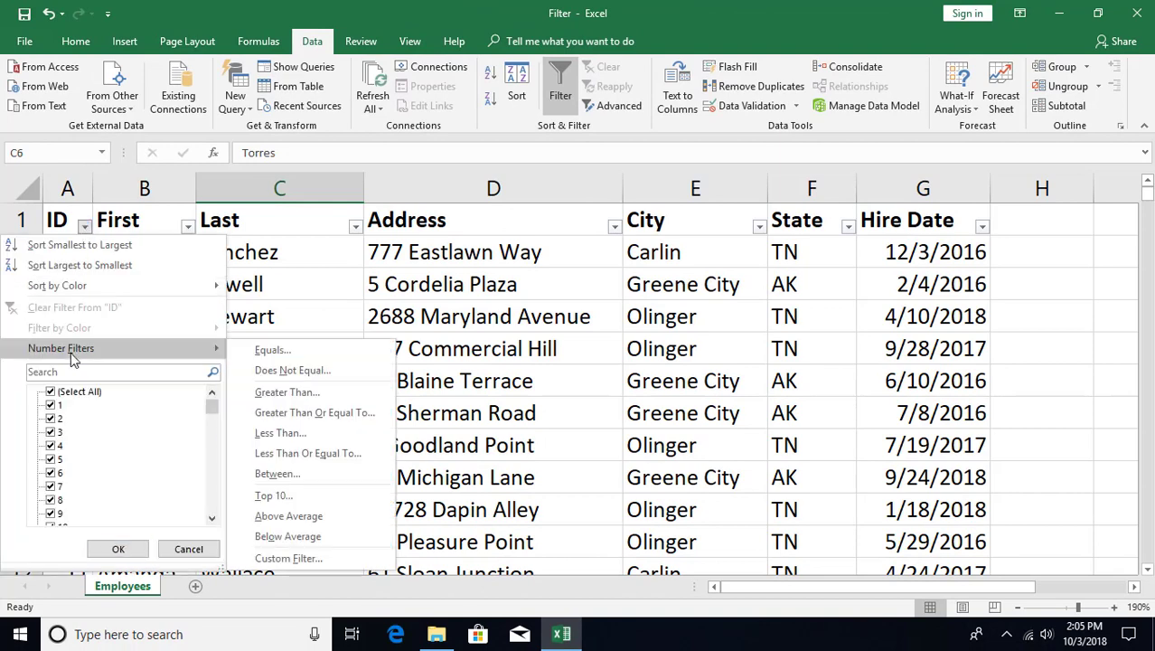
left_click(304, 417)
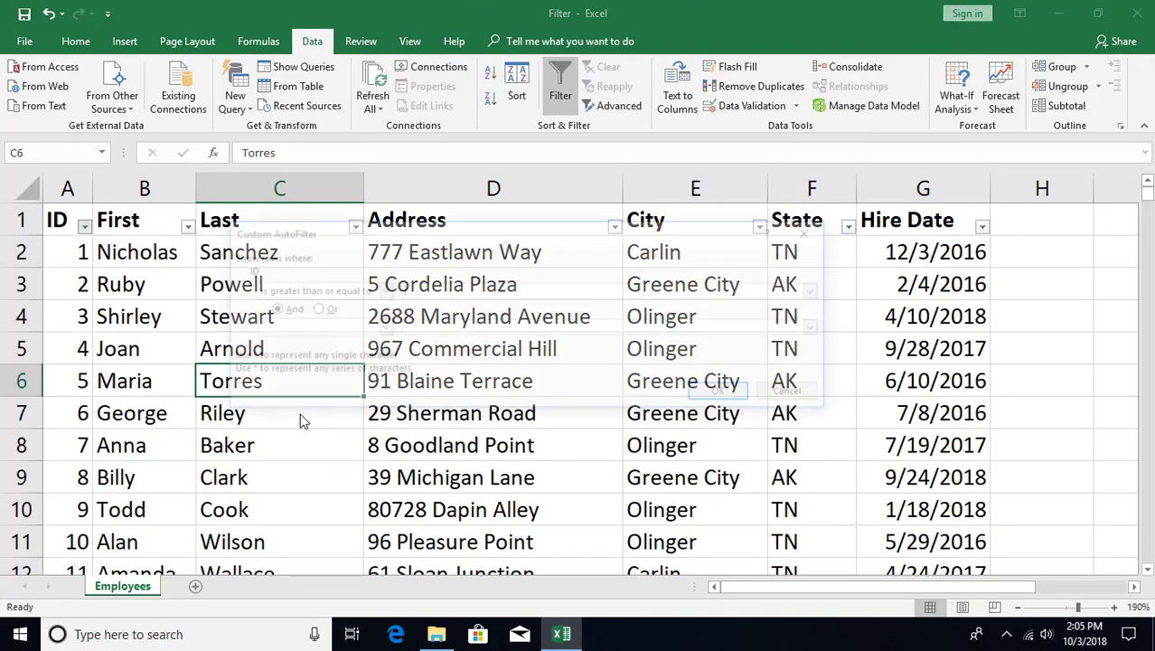
type("20")
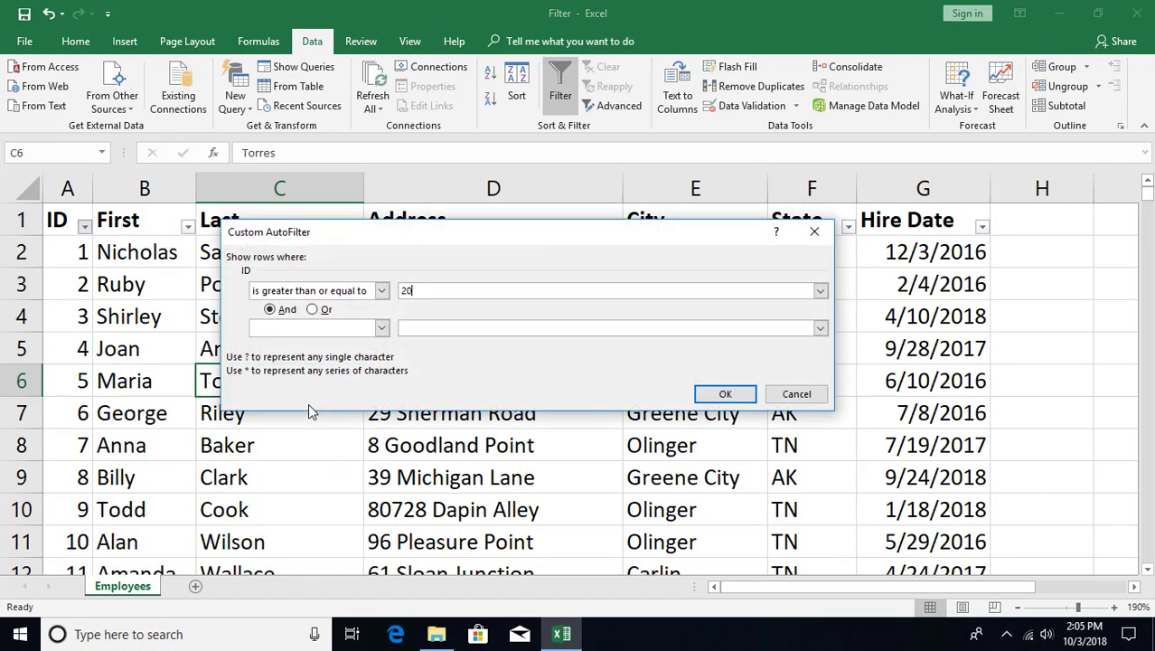
left_click(307, 329)
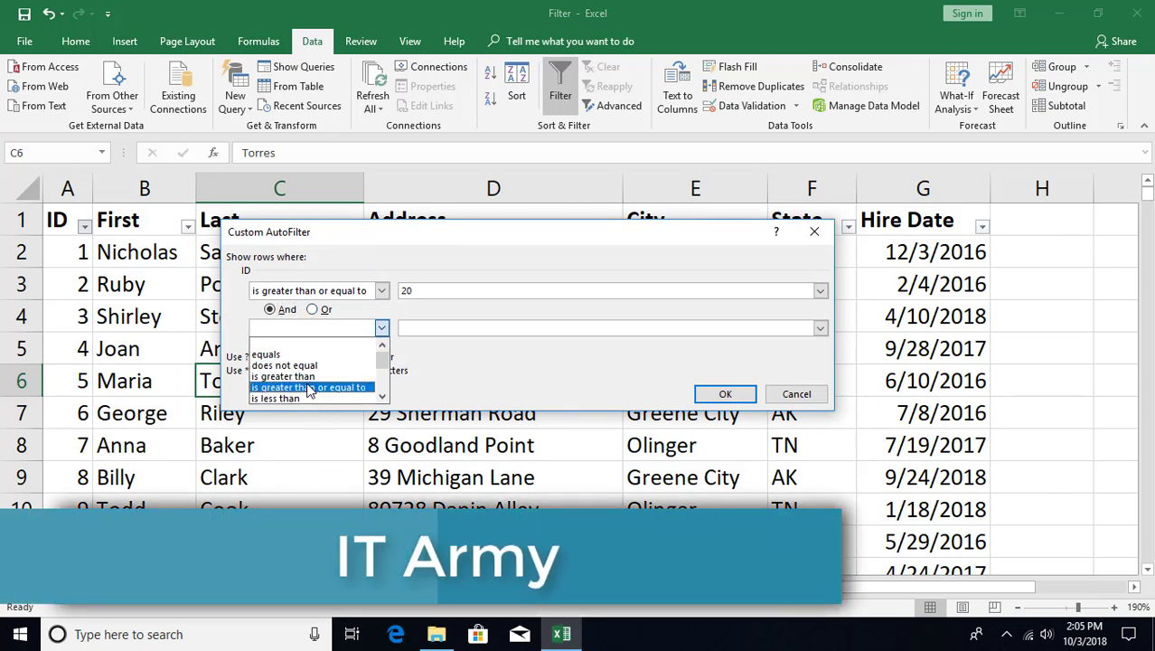
scroll(308, 400, "down", 1)
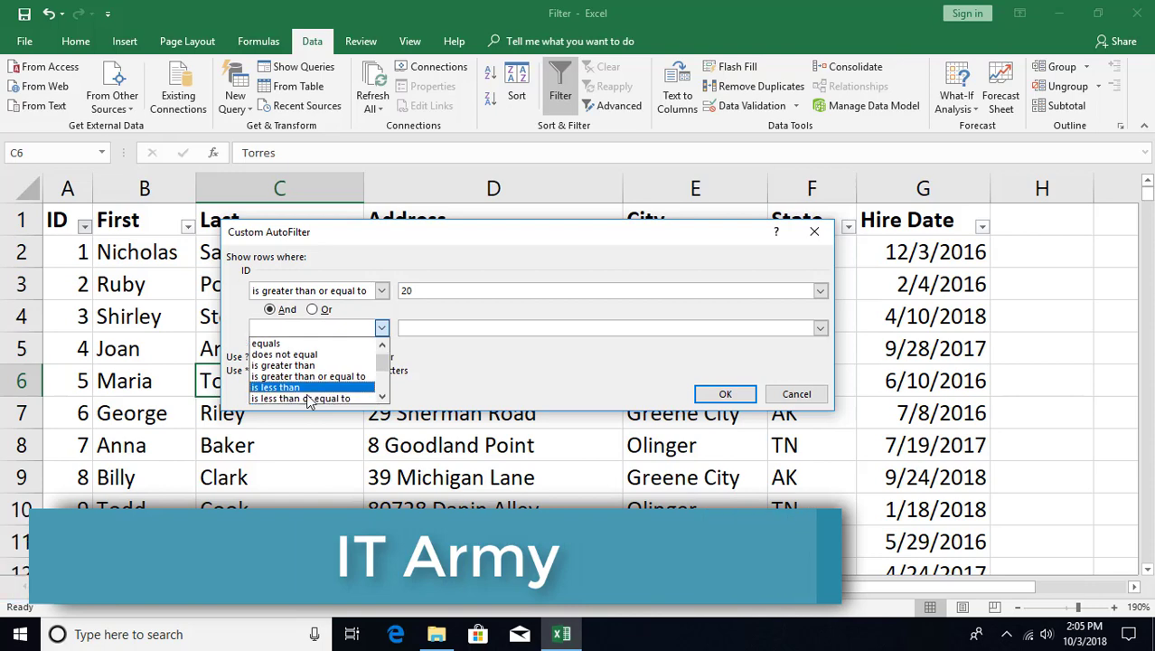
left_click(307, 397)
left_click(406, 326)
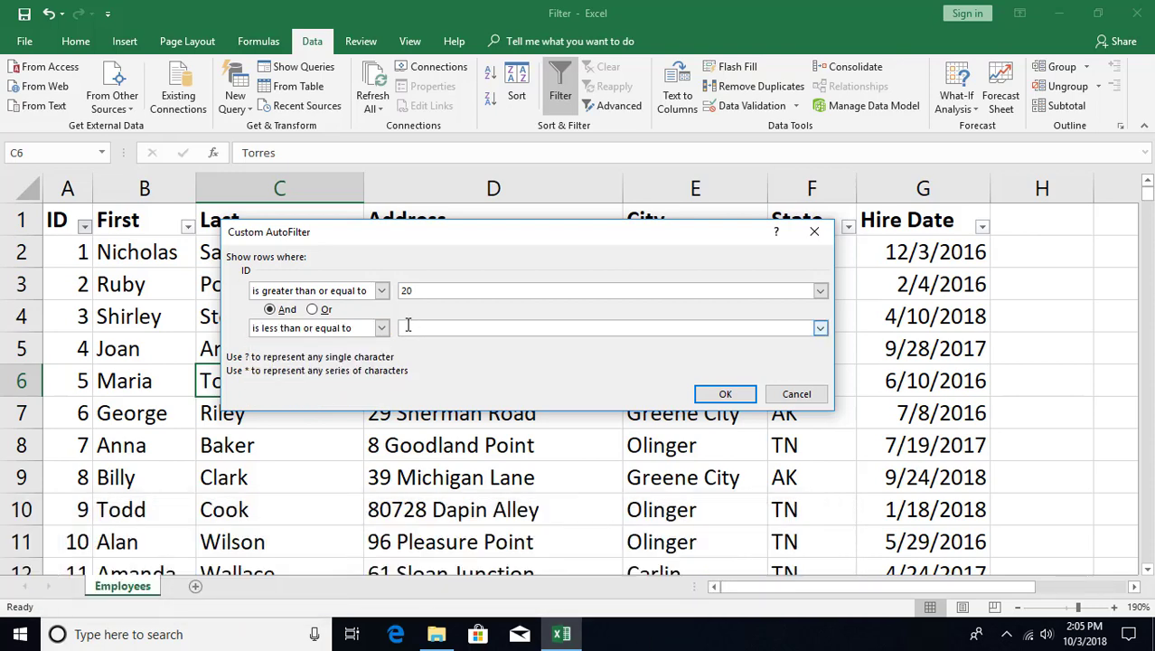
left_click(725, 393)
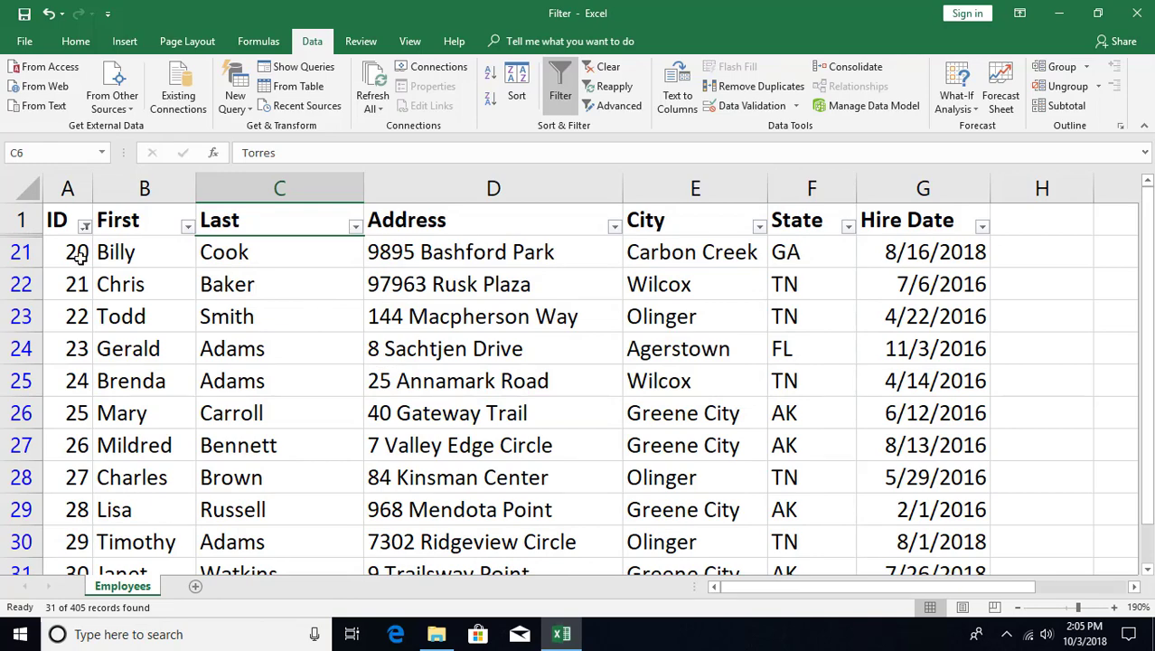
Step: Clear the ID filter so all employee rows show again
scroll(78, 256, "down", 10)
scroll(74, 348, "up", 6)
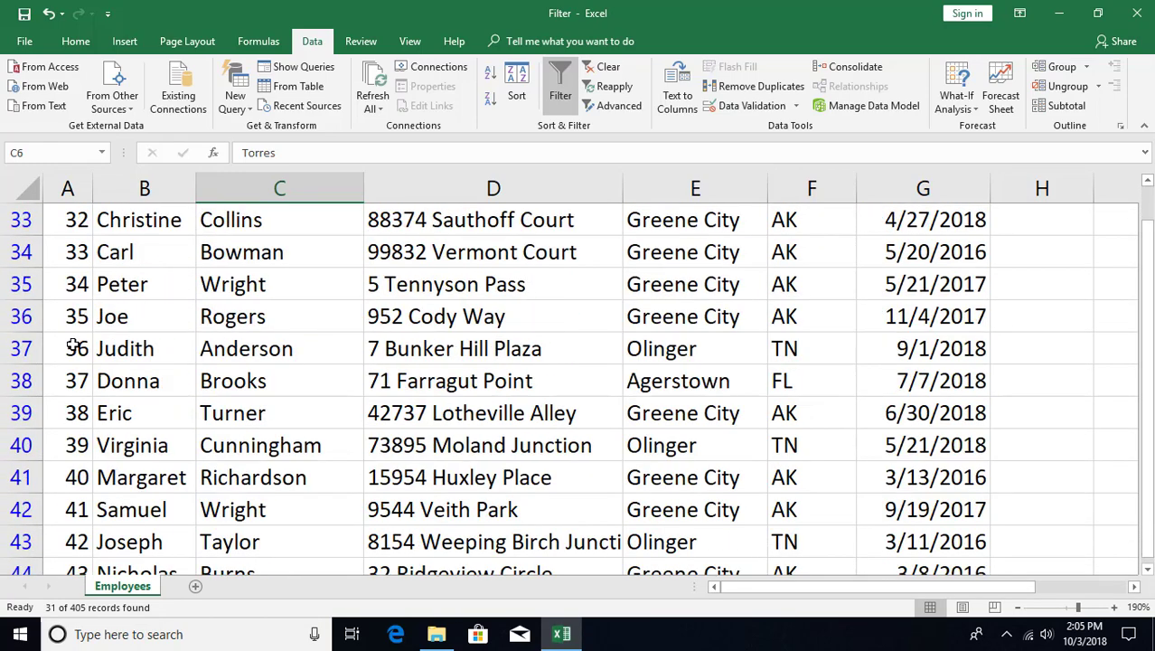
scroll(74, 348, "up", 4)
left_click(84, 225)
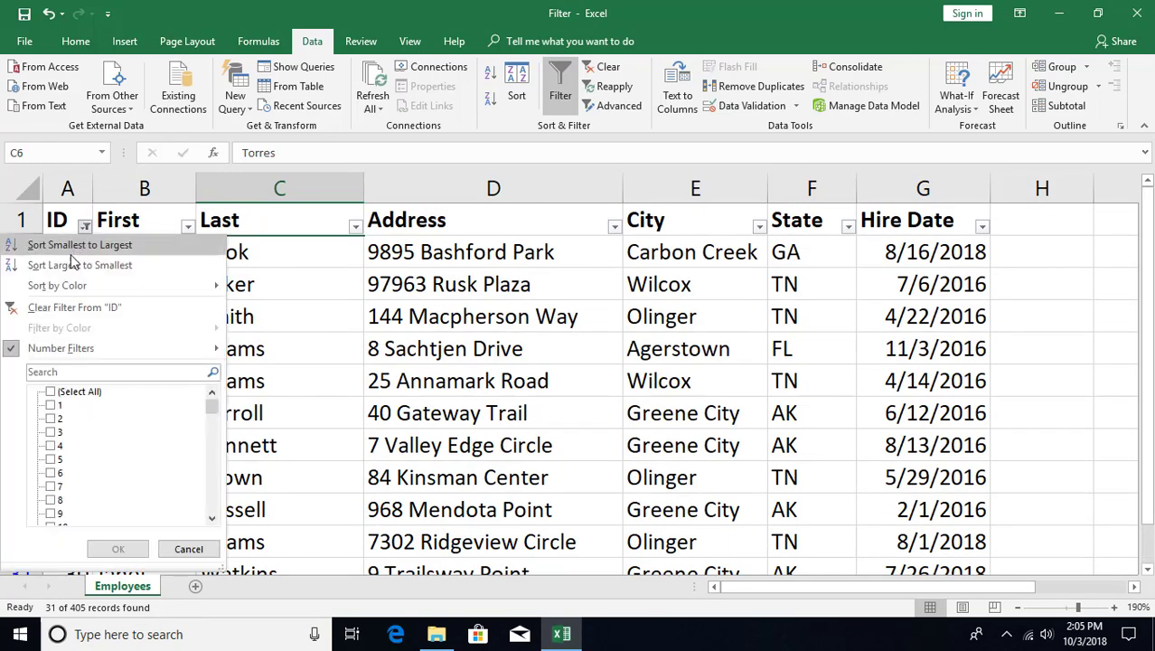
left_click(74, 308)
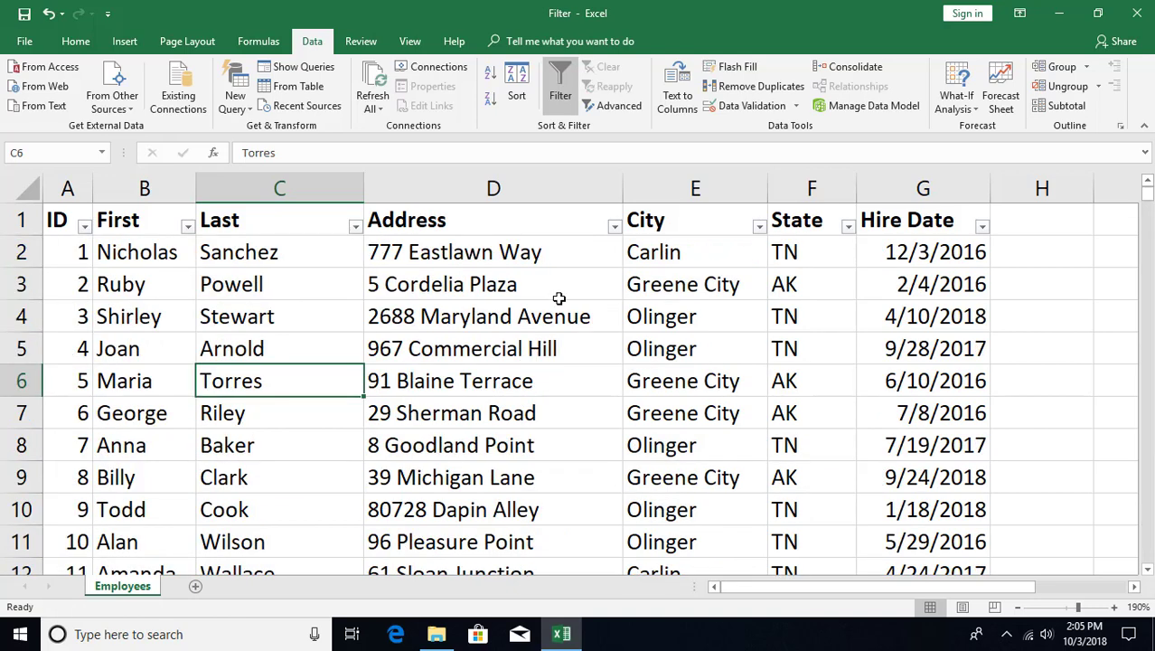
Step: Browse the Hire Date filter's 2018 and April date groups, then show its Date Filters conditions
left_click(981, 226)
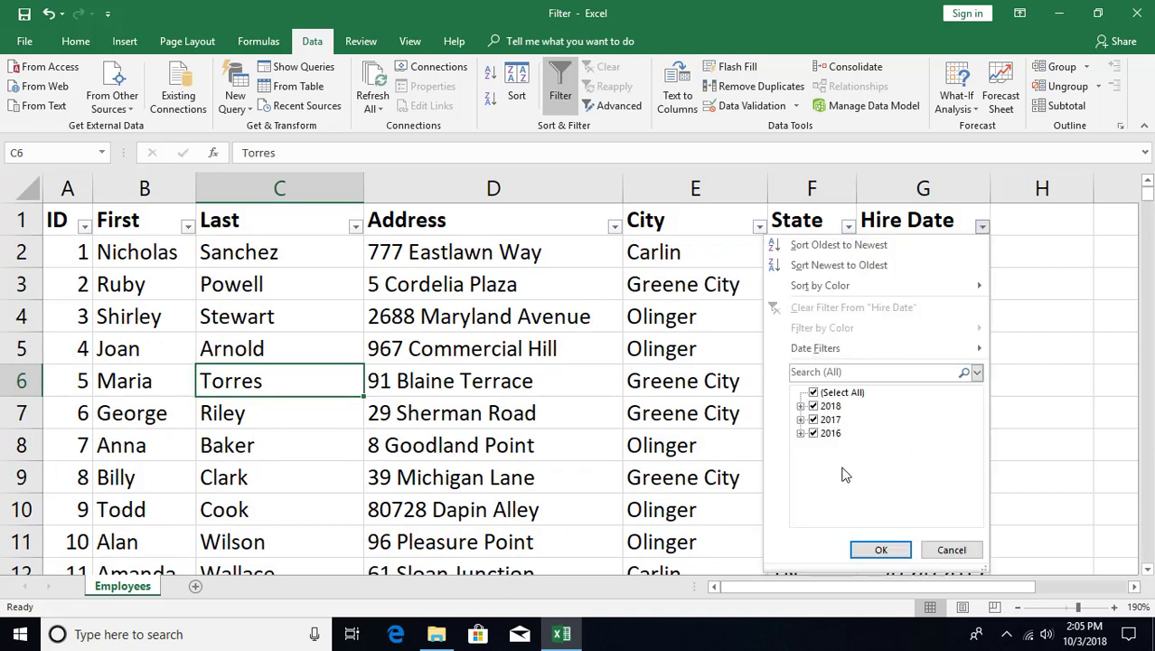
left_click(801, 406)
scroll(833, 456, "down", 1)
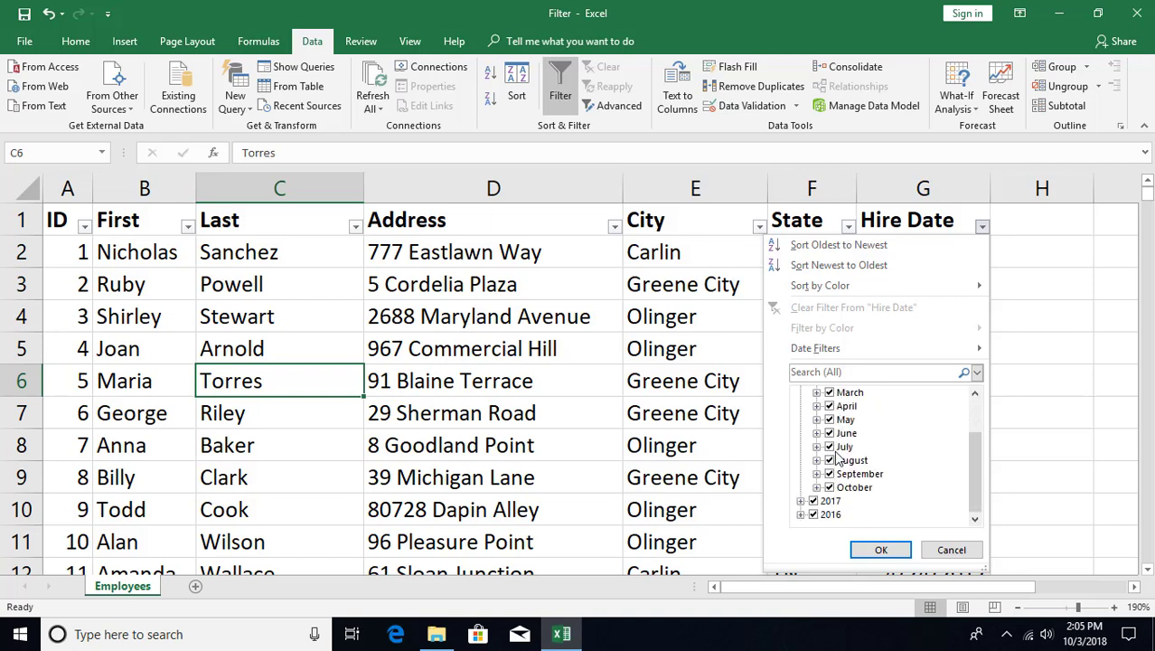
left_click(816, 405)
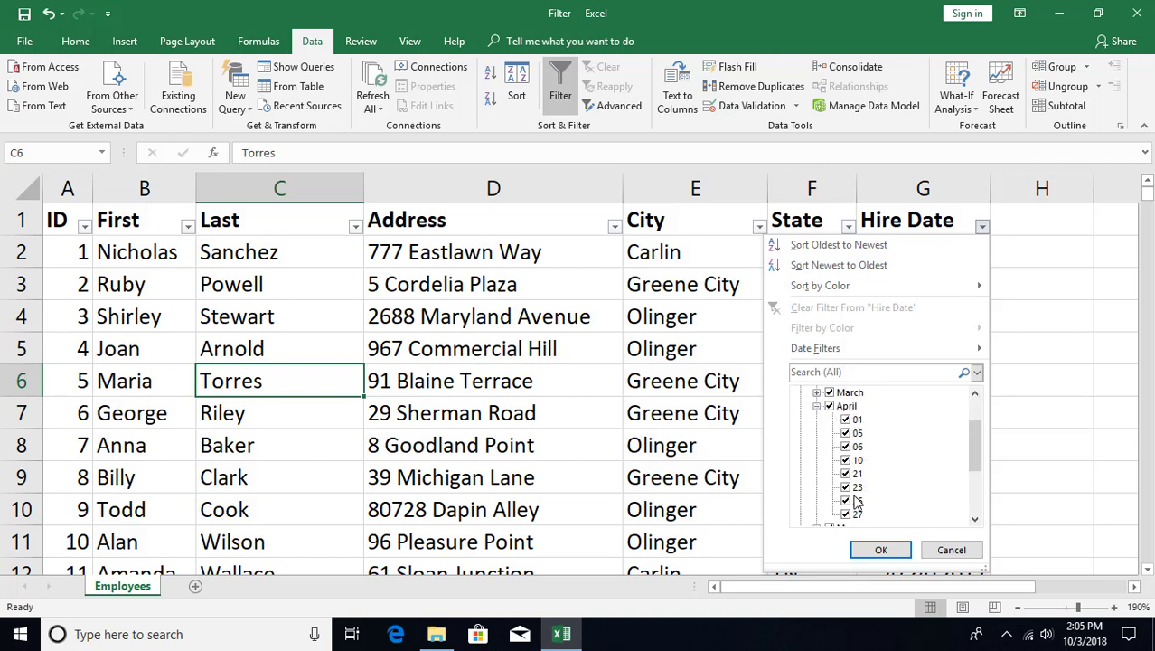
scroll(856, 485, "up", 2)
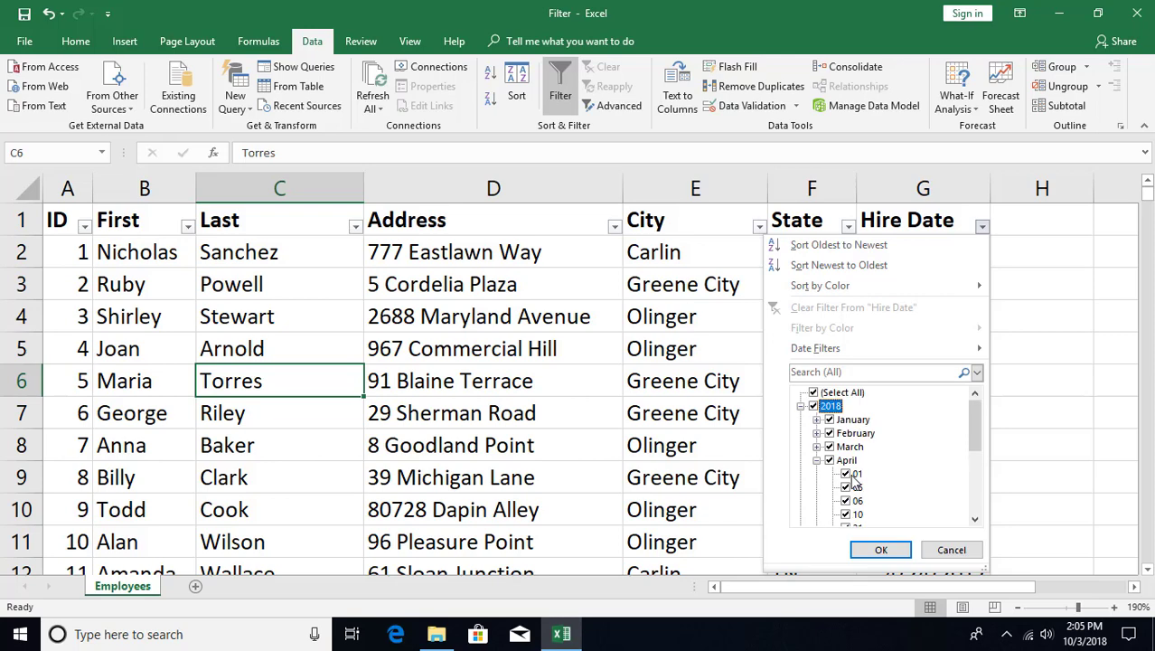
left_click(801, 406)
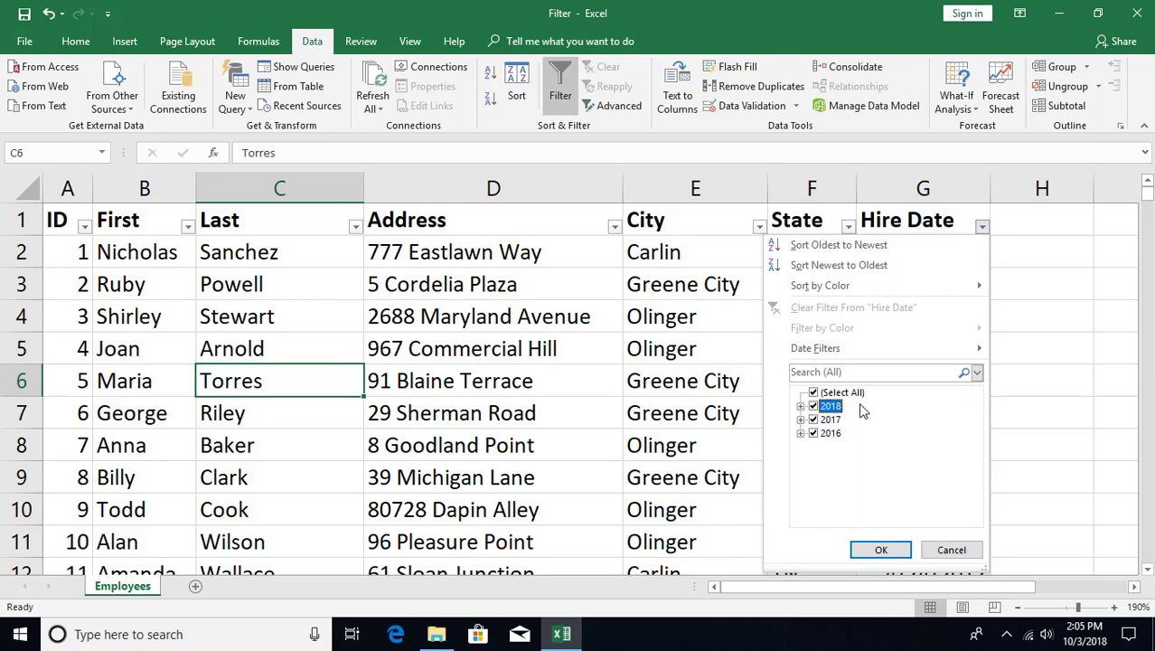
mouse_move(859, 358)
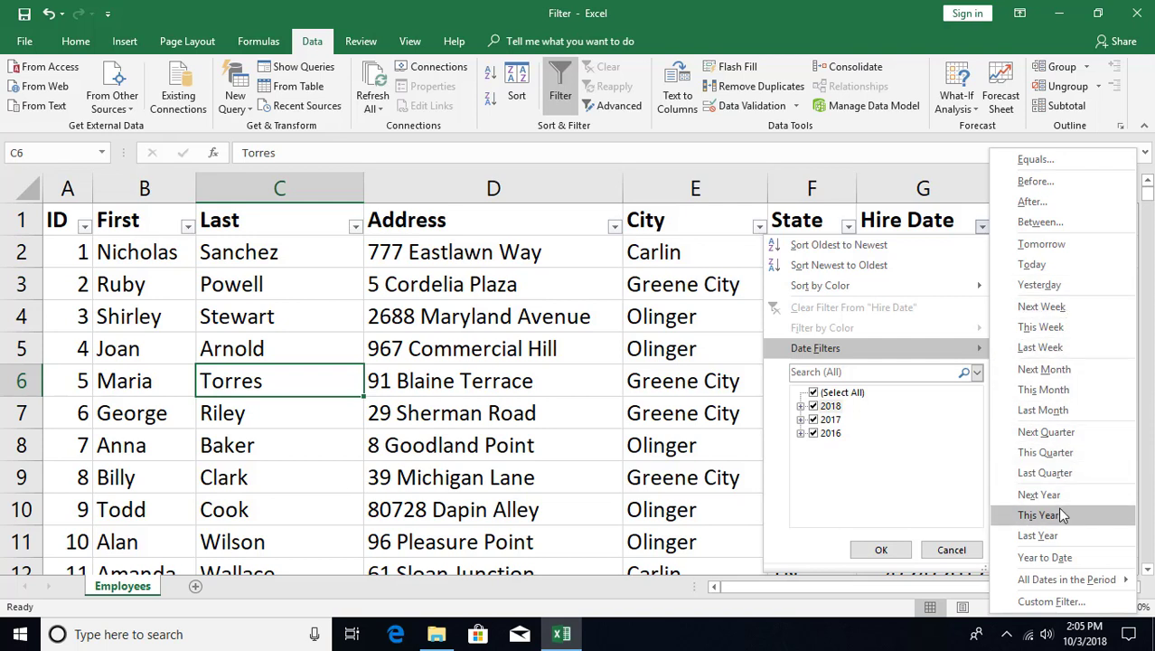
Step: Filter Hire Date to Last Month (13 of 405 rows), then preview its 9/1/2018 custom range without changes
left_click(1084, 414)
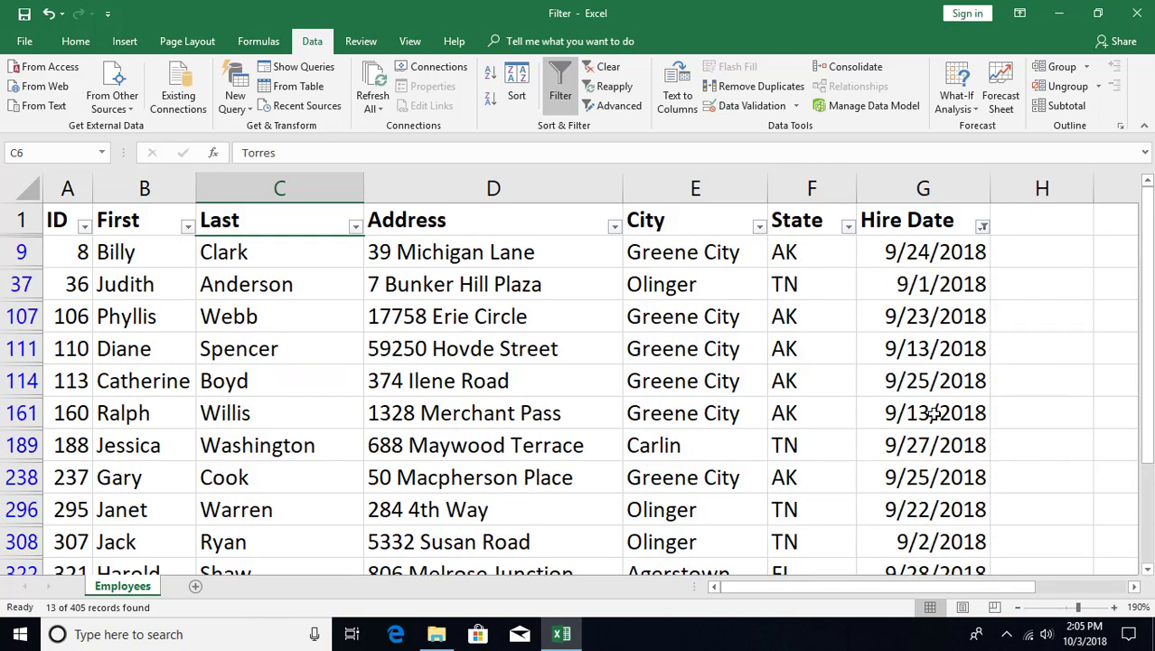
left_click(983, 229)
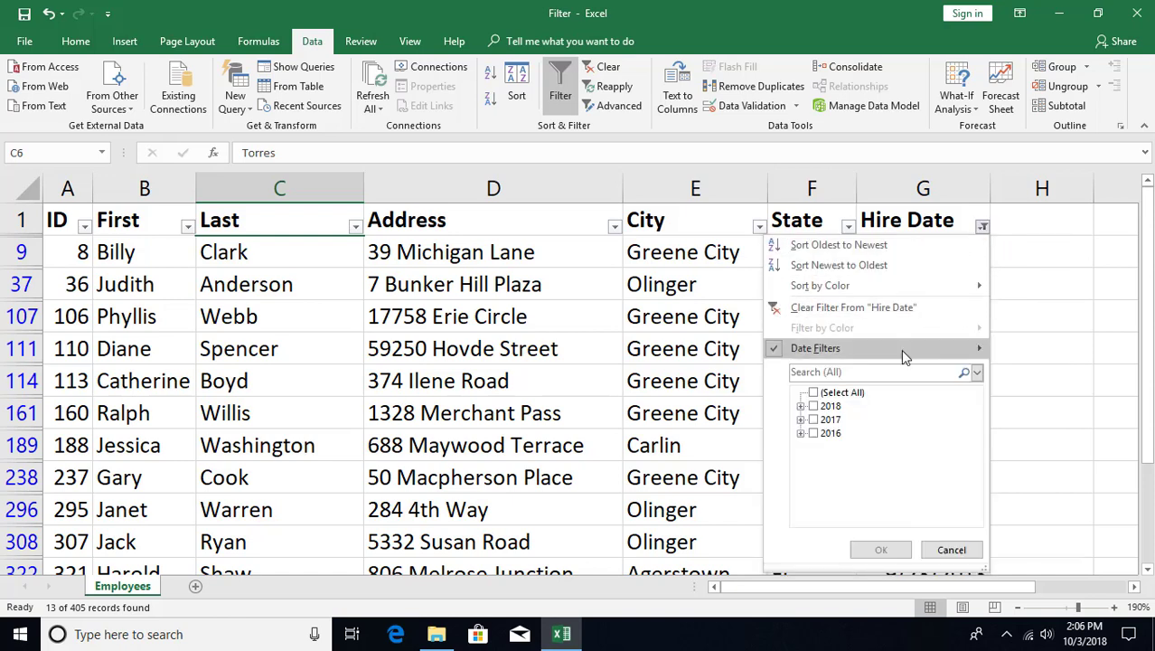
mouse_move(900, 349)
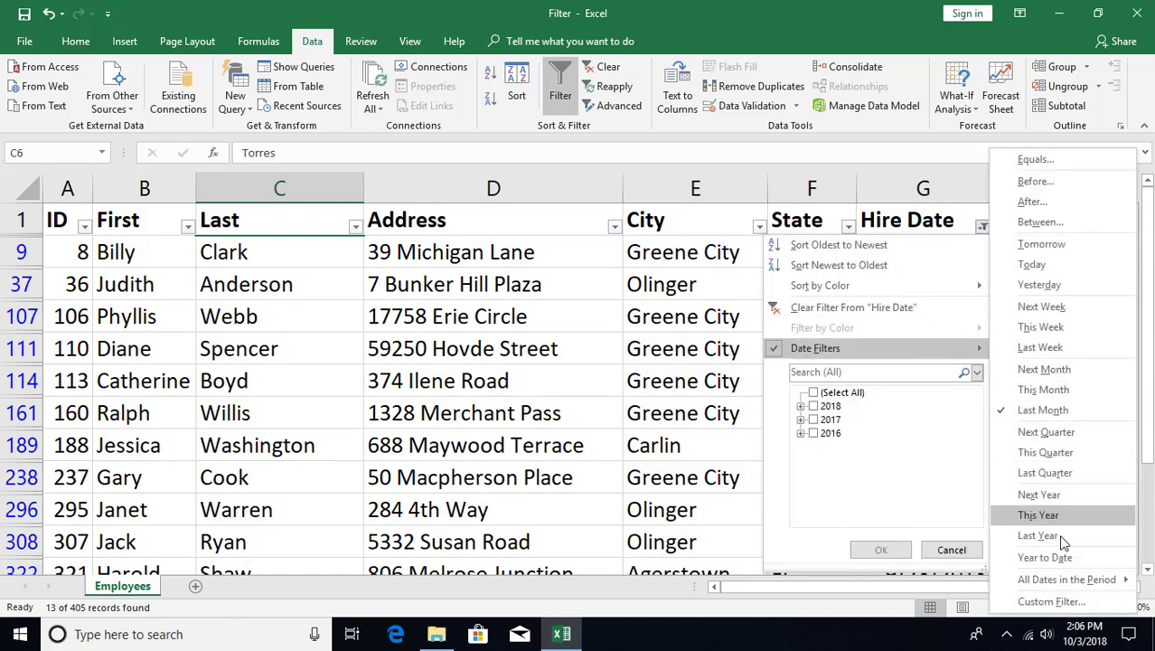
left_click(1051, 601)
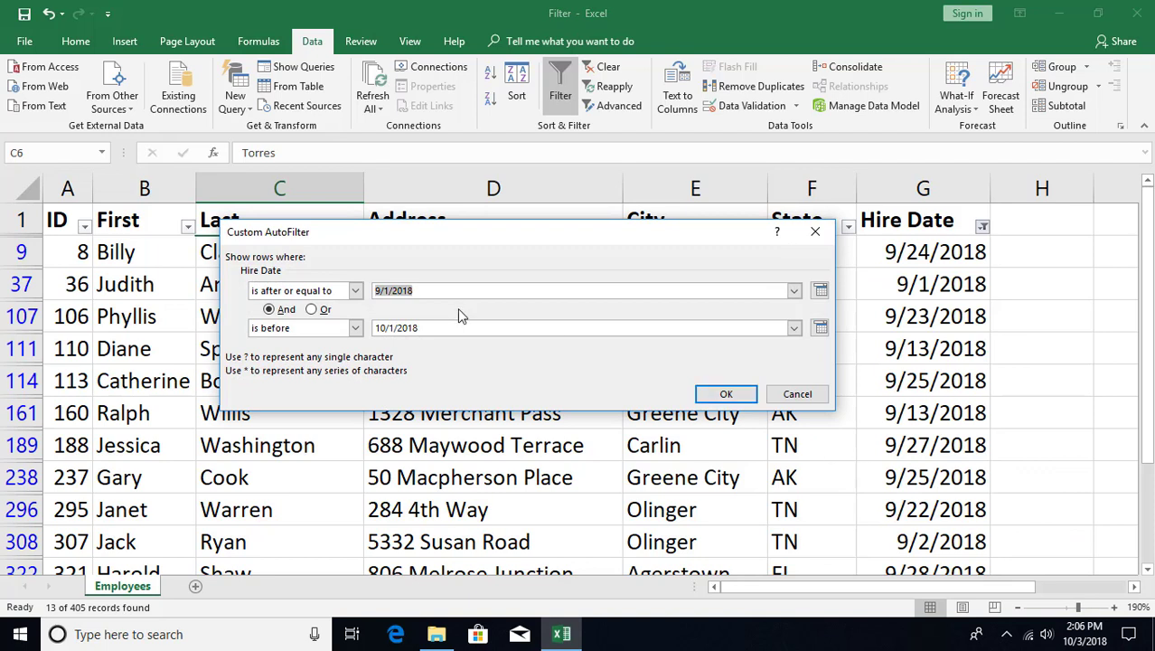
left_click(412, 291)
left_click(796, 394)
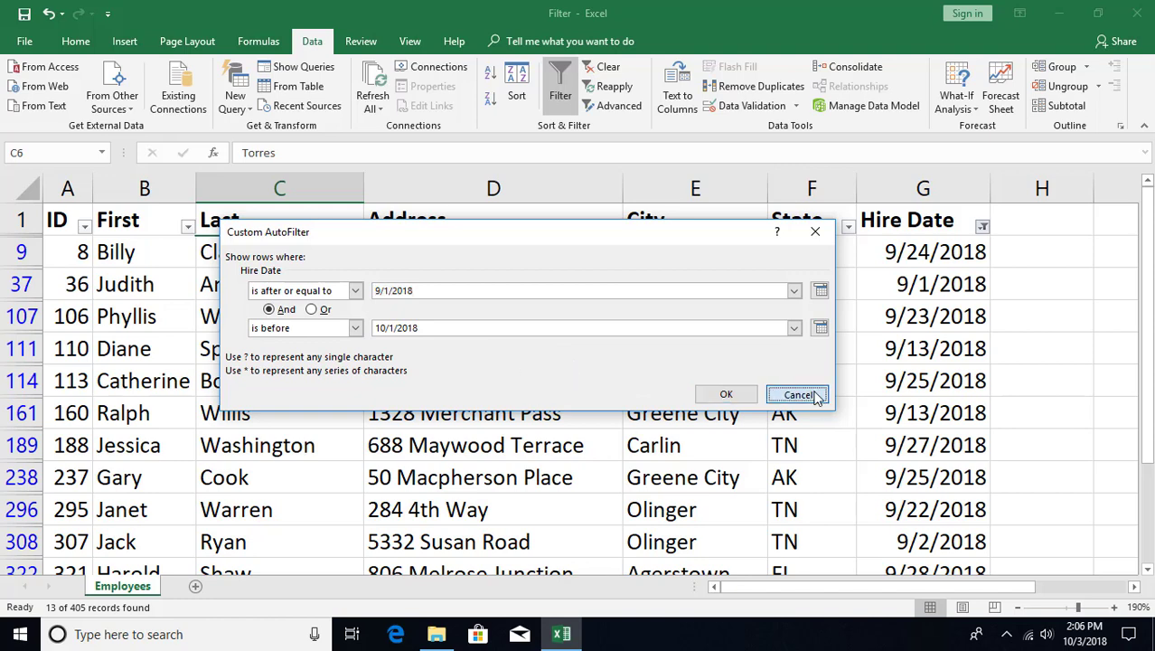
left_click(574, 367)
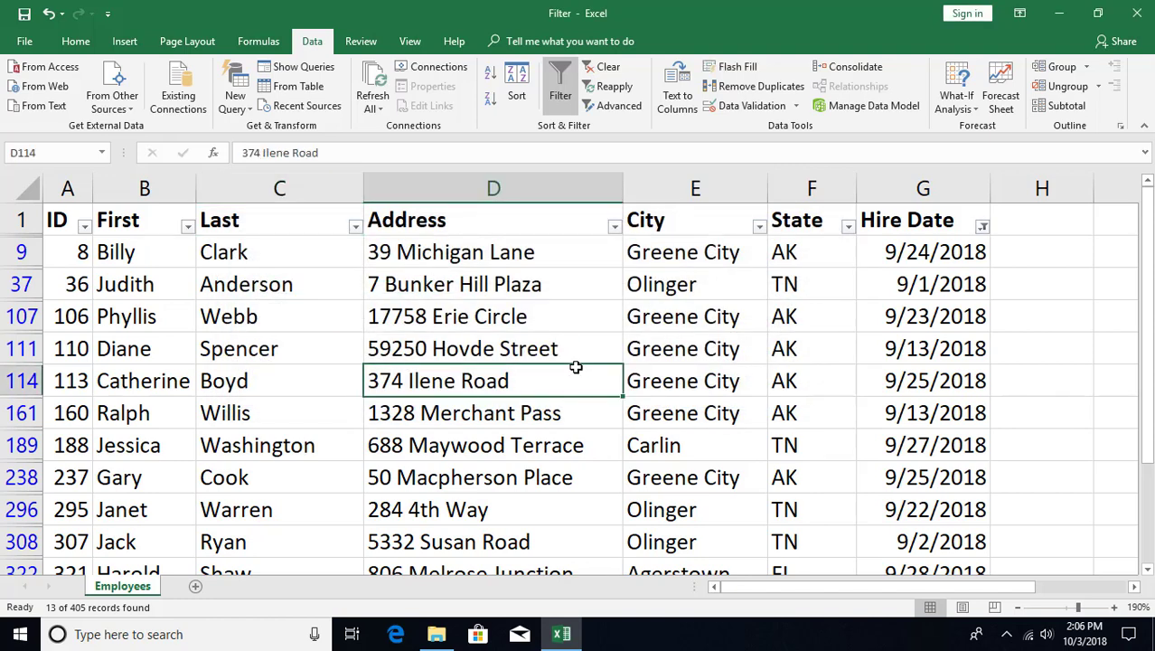
Step: Switch off AutoFilter from the Data tab so all employee rows reappear
left_click(560, 96)
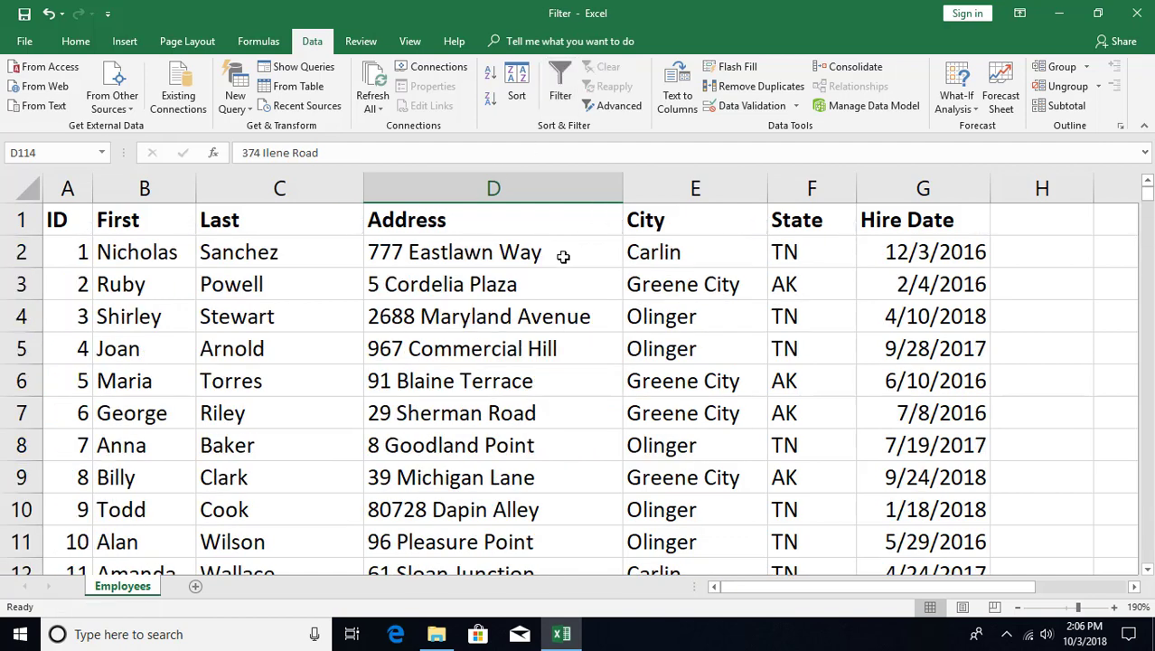